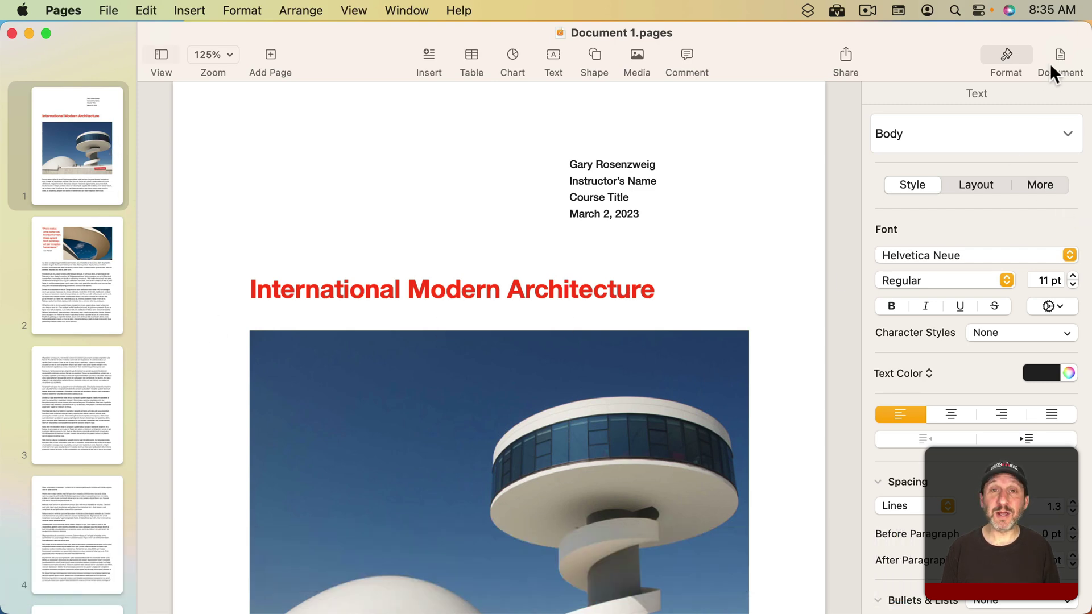
# Review Document 1's paper size, keeping US Letter, and show the Section page-numbering settings.
pyautogui.click(1059, 56)
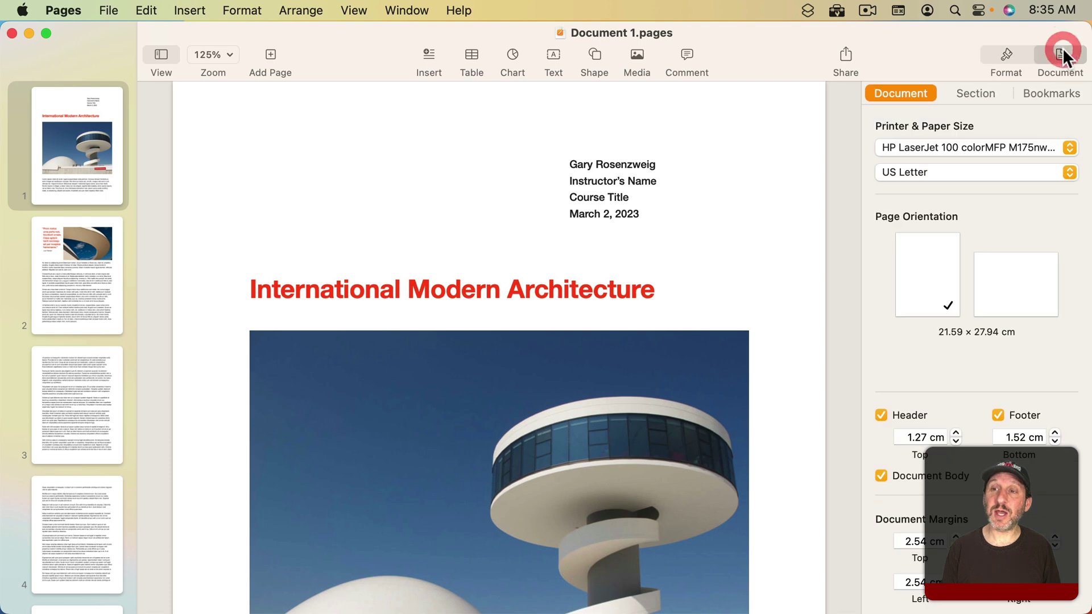
pyautogui.click(913, 171)
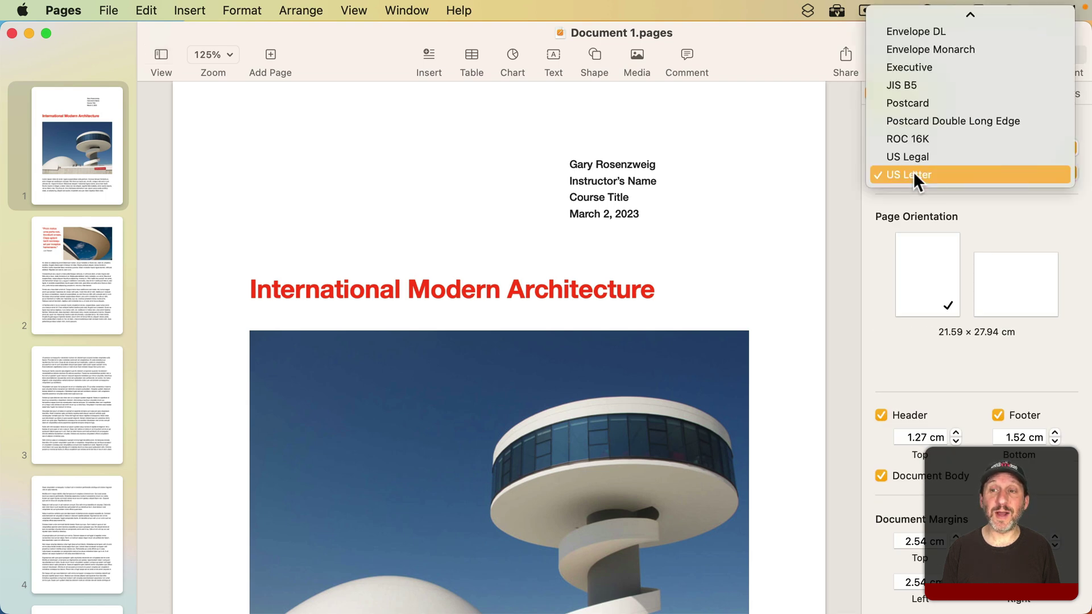
pyautogui.click(843, 169)
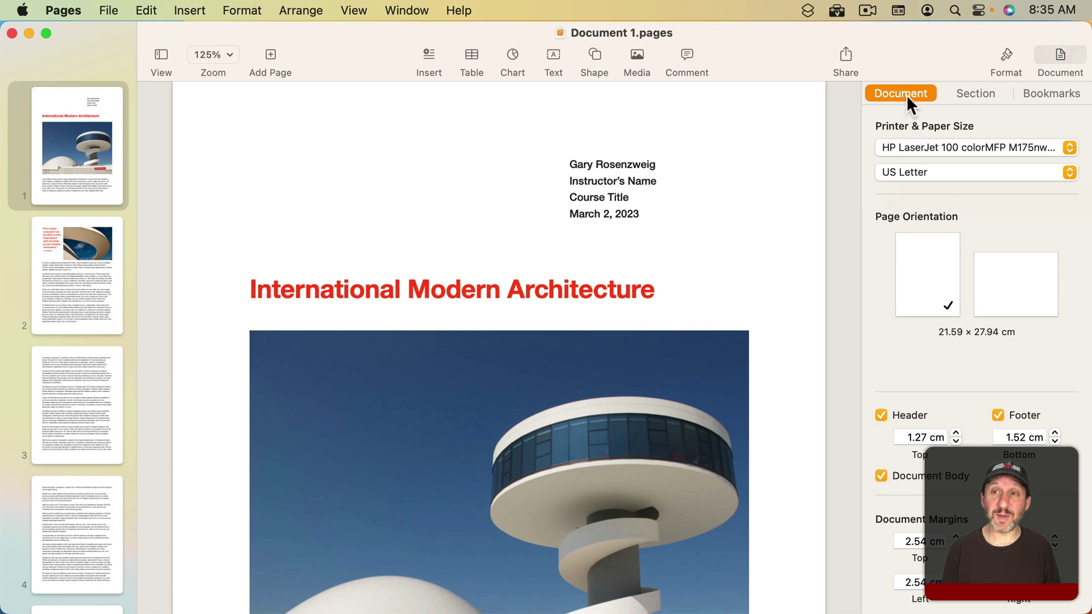
pyautogui.click(968, 95)
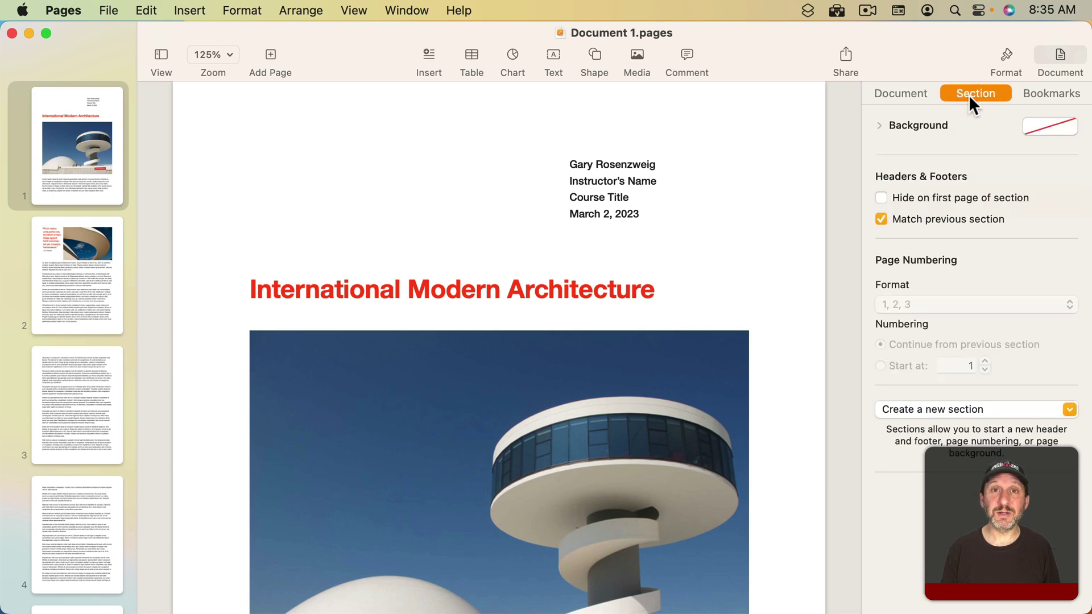
pyautogui.click(896, 90)
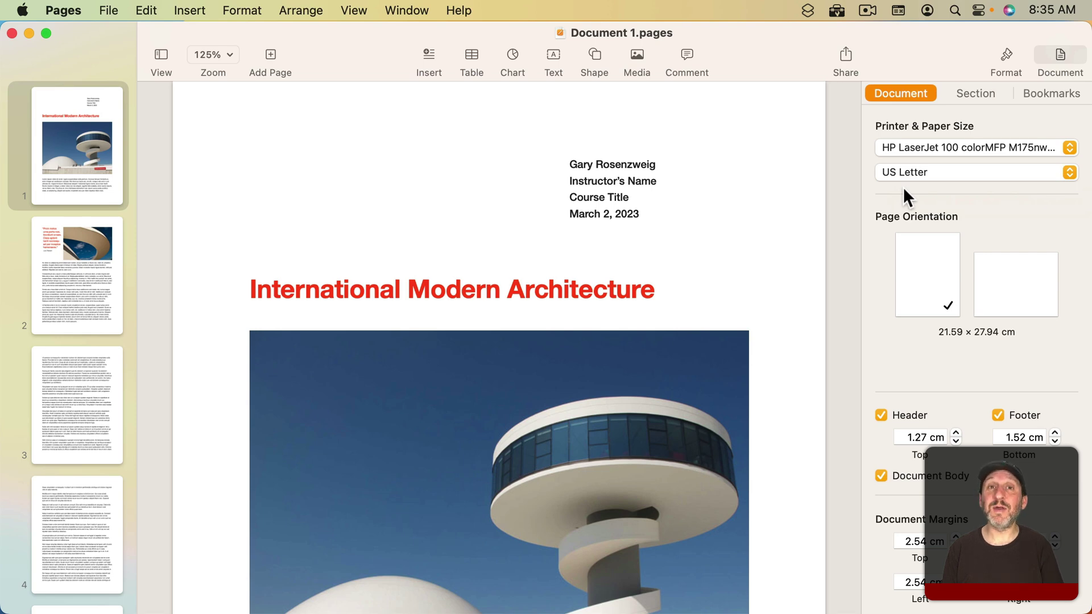
pyautogui.click(979, 94)
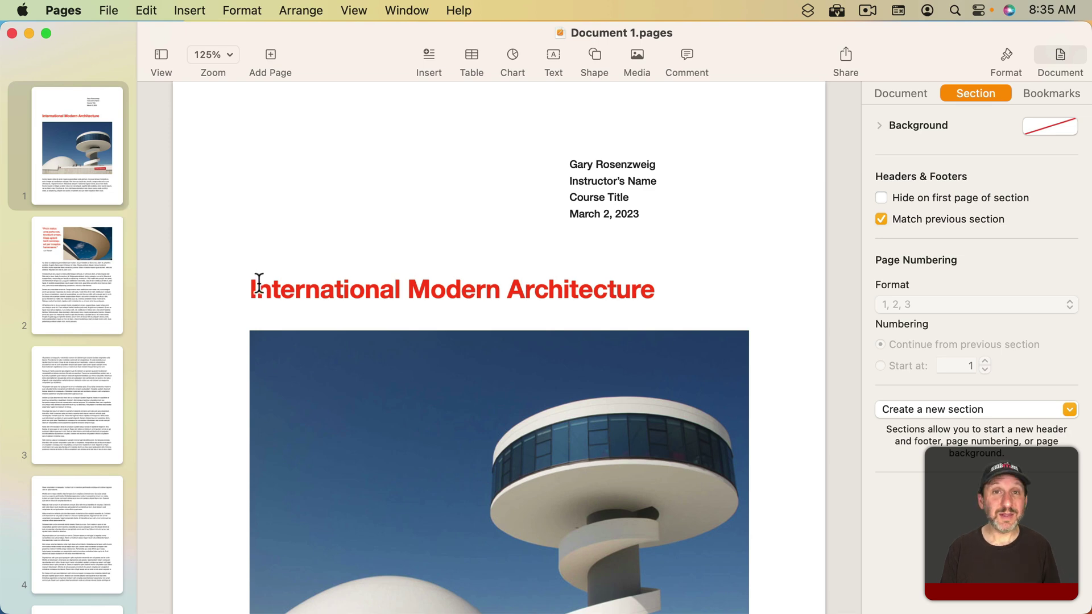
pyautogui.scroll(-10, 103, 359)
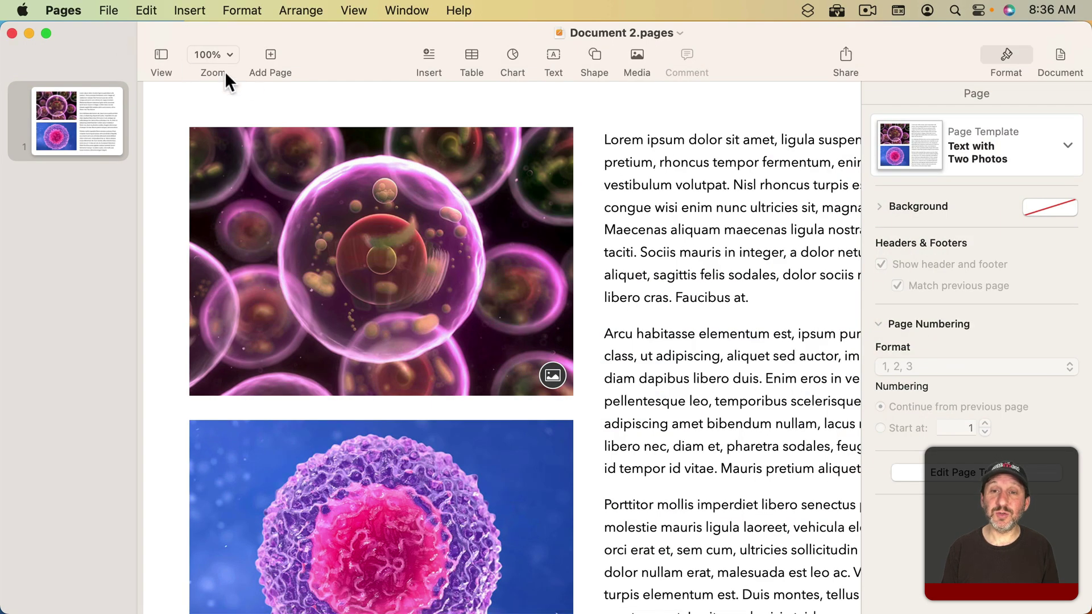
# Zoom Document 2 out so its whole page fits in the window.
pyautogui.press('super+shift+comma')
pyautogui.press('super+shift+comma')
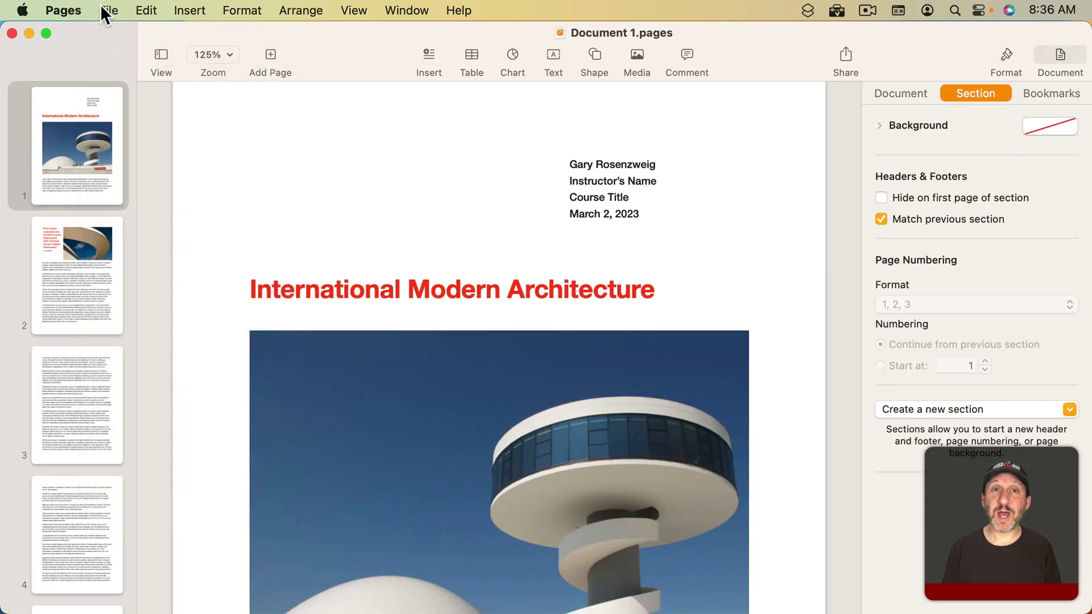
# Export Document 1 as Document 1.pdf to the Desktop.
pyautogui.click(106, 11)
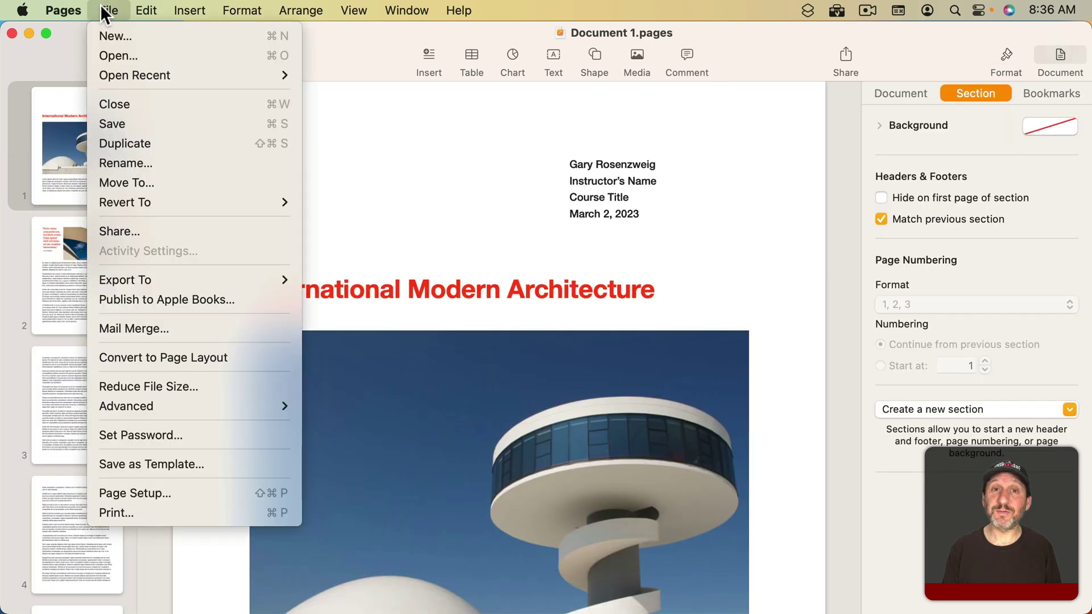
pyautogui.moveTo(129, 281)
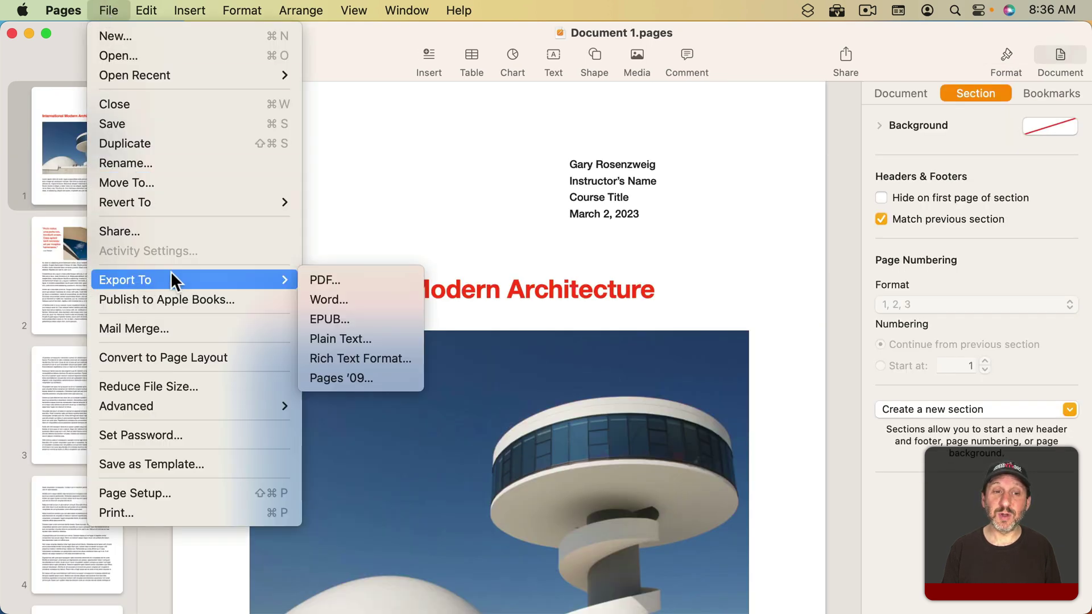
pyautogui.click(315, 282)
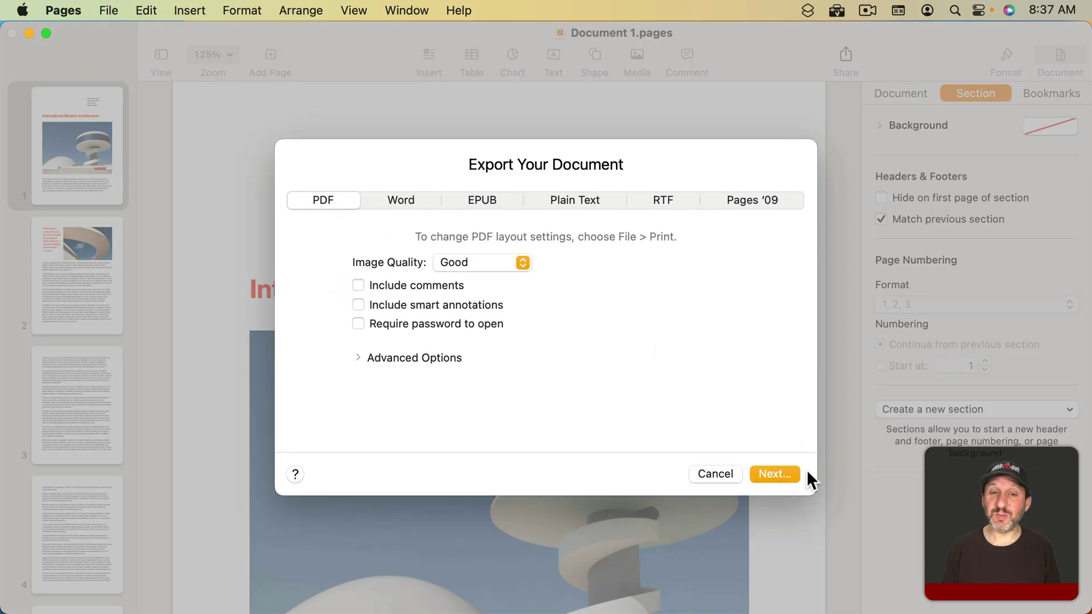
pyautogui.click(784, 475)
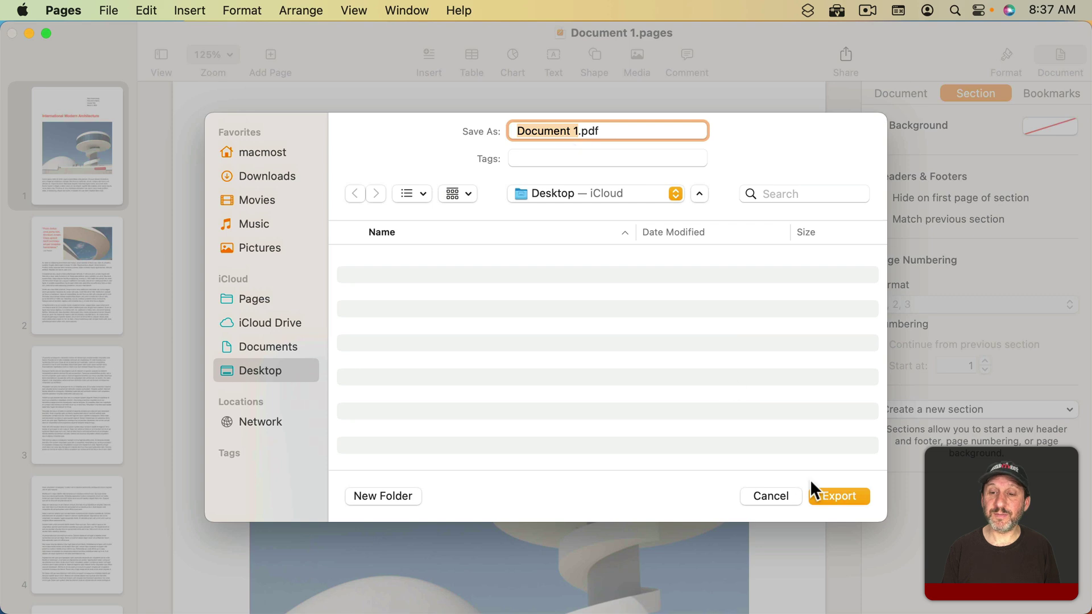
pyautogui.click(836, 495)
# Switch to Document 2 and export it as Document 2.pdf to the Desktop.
pyautogui.press('super+grave')
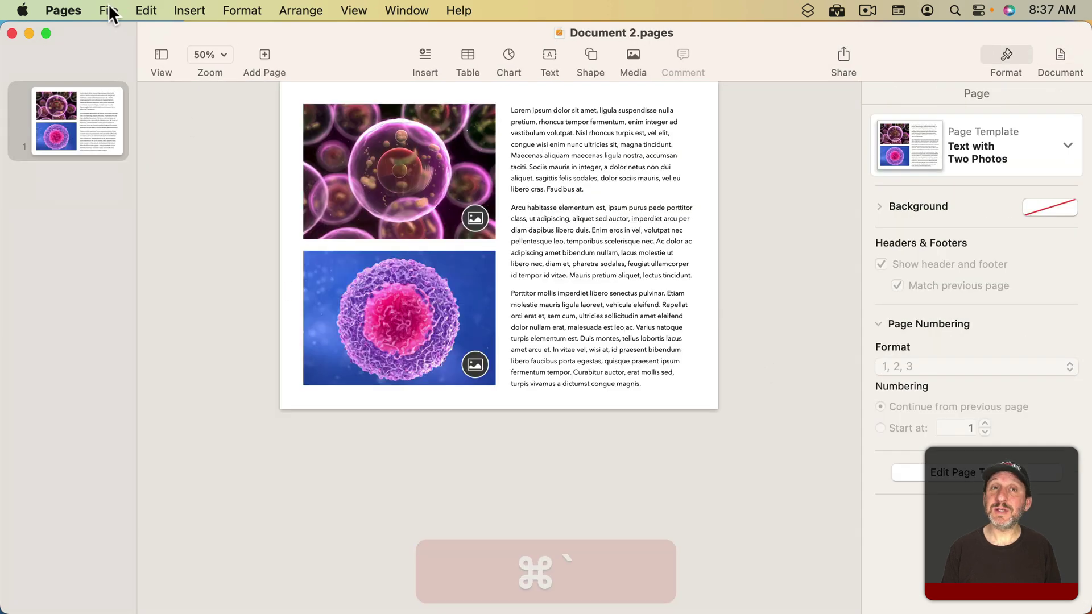
pyautogui.click(104, 10)
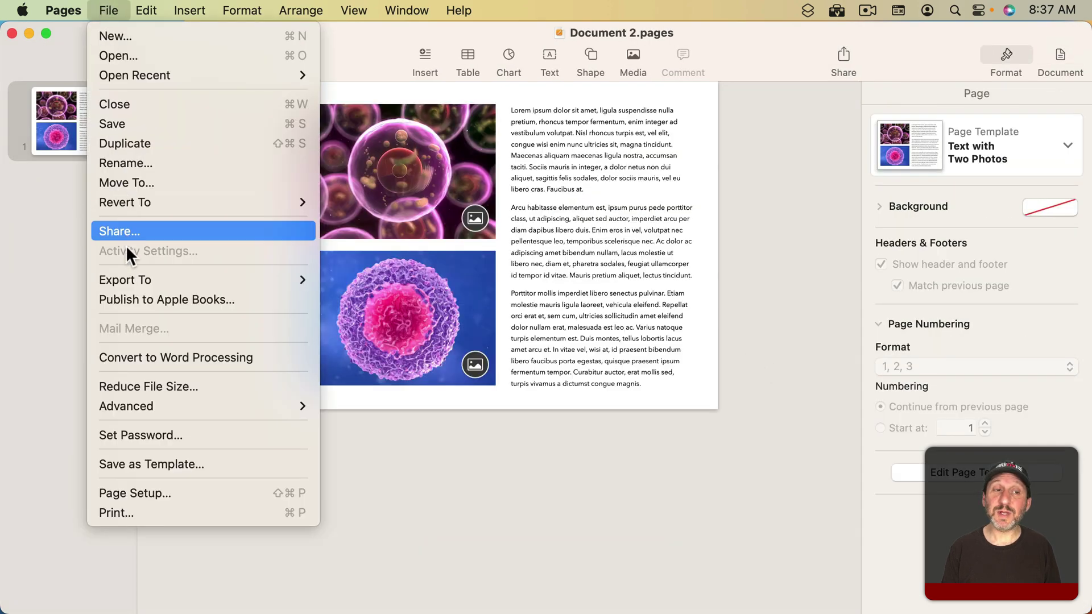
pyautogui.moveTo(125, 279)
pyautogui.click(341, 281)
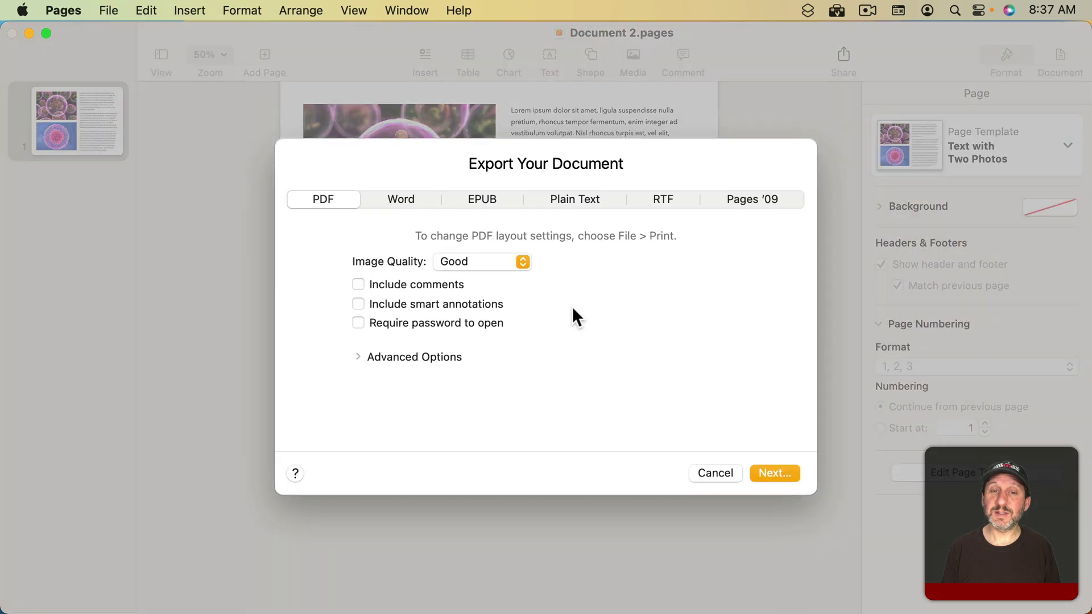
pyautogui.click(774, 472)
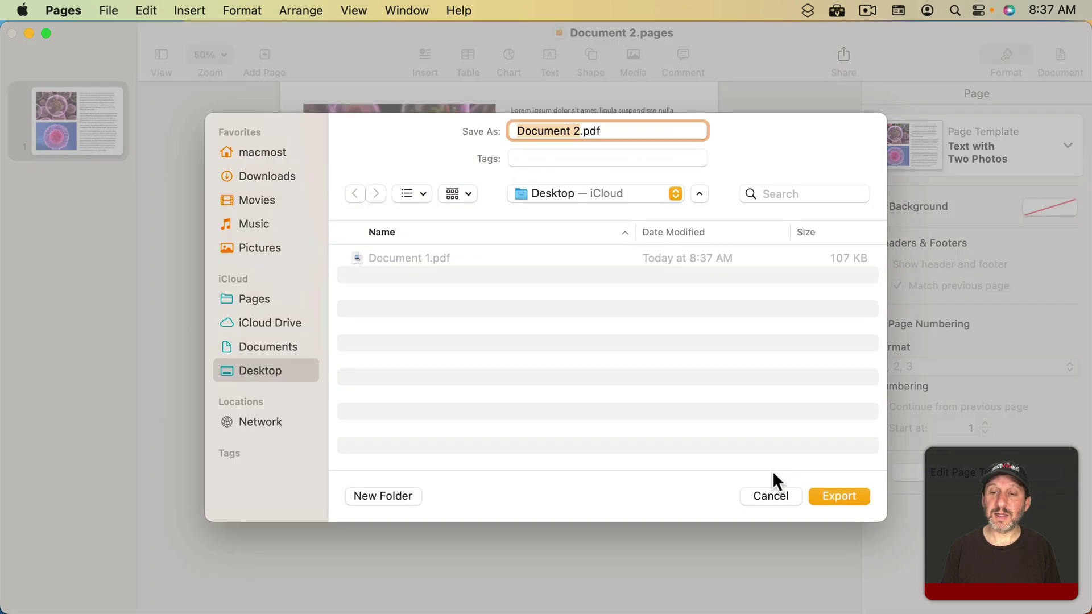
pyautogui.click(839, 496)
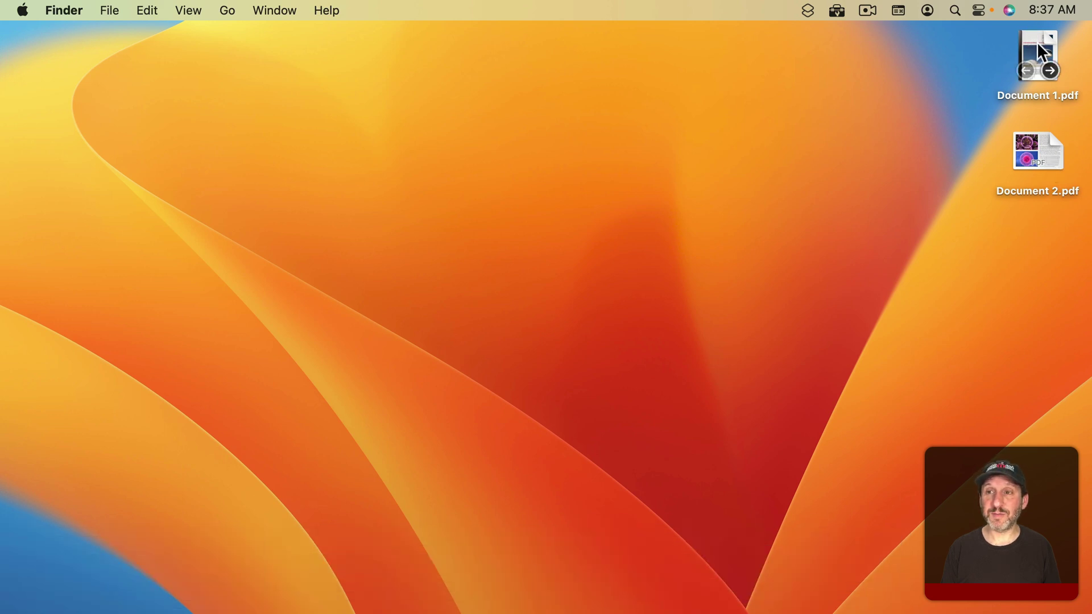
# Open Document 2.pdf in Preview with thumbnails and copy its photo page.
pyautogui.doubleClick(1041, 141)
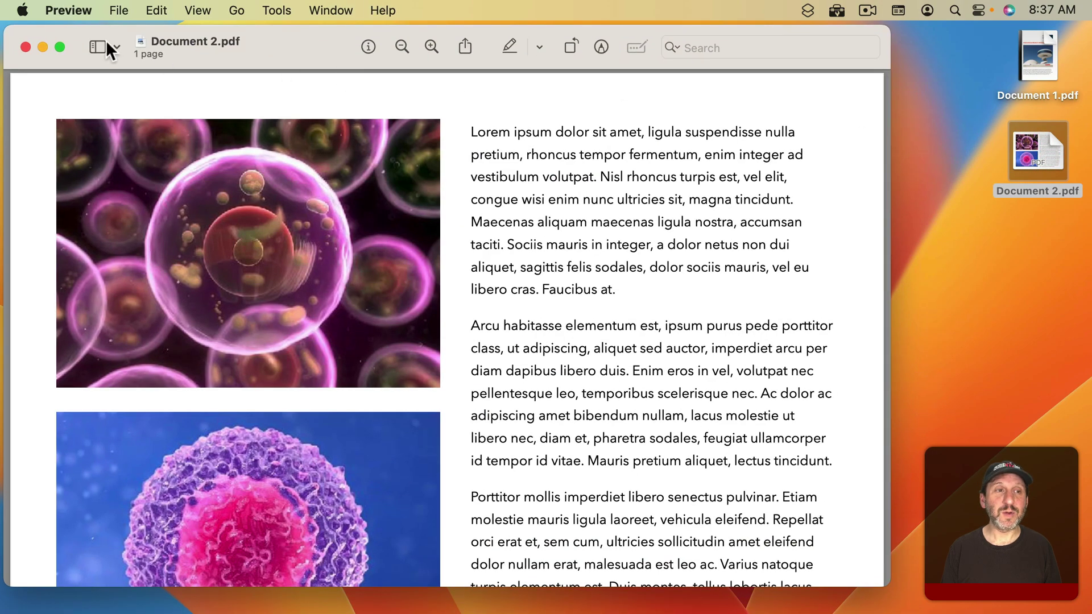
pyautogui.click(116, 47)
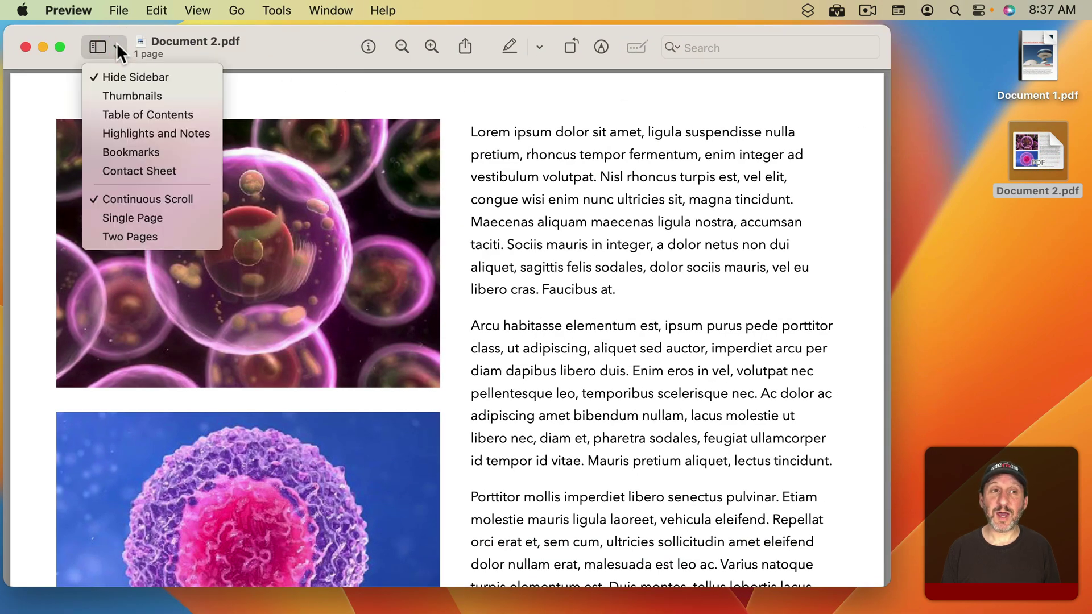
pyautogui.click(129, 90)
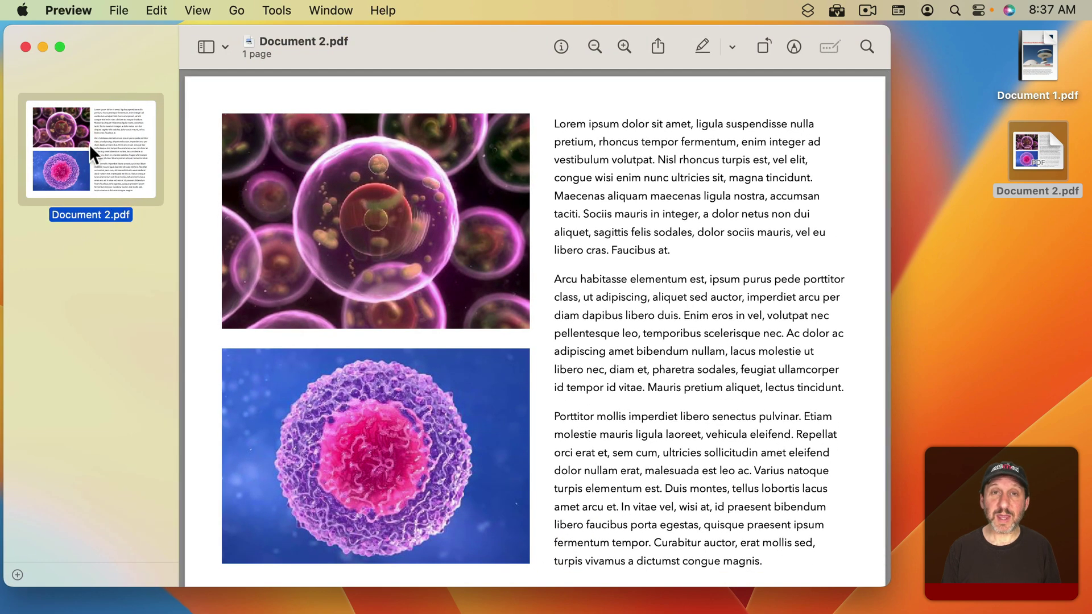
pyautogui.press('cmd+c')
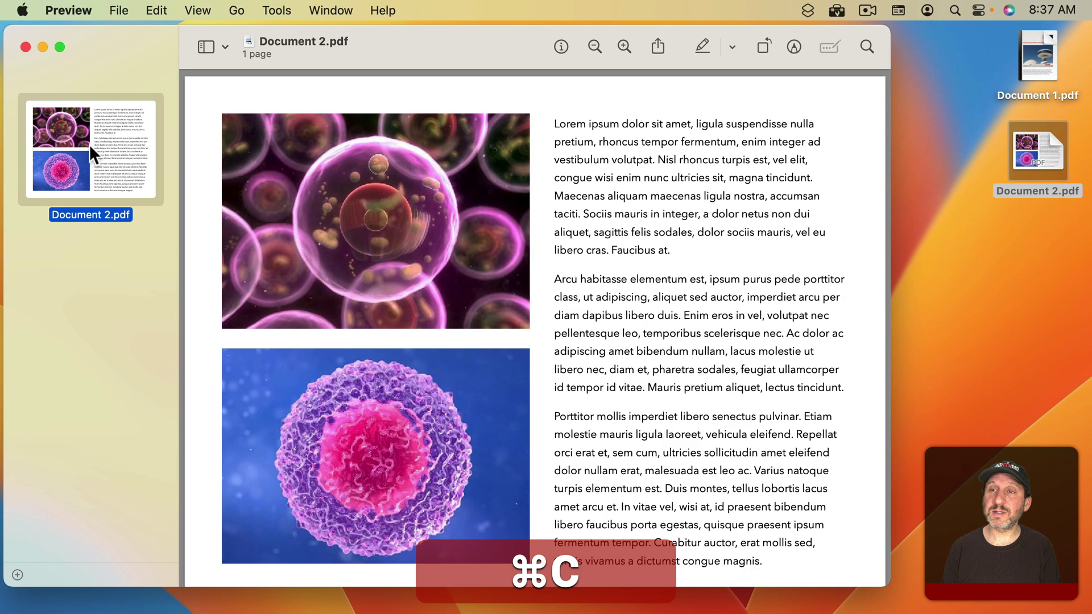
# Open Document 1.pdf and paste the photo page in as page 6.
pyautogui.doubleClick(1033, 50)
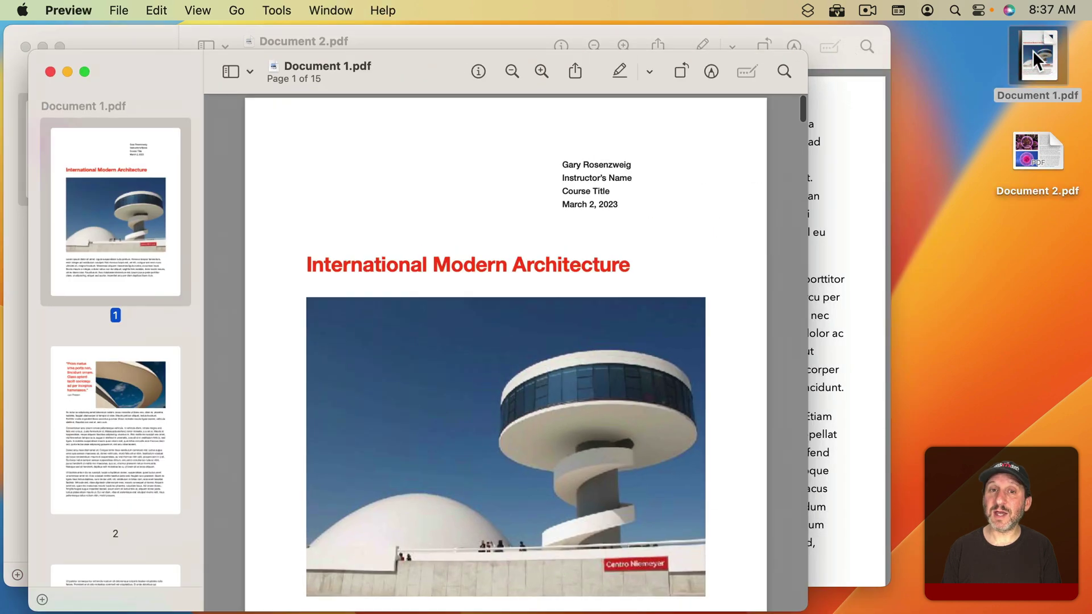
pyautogui.scroll(-5, 114, 438)
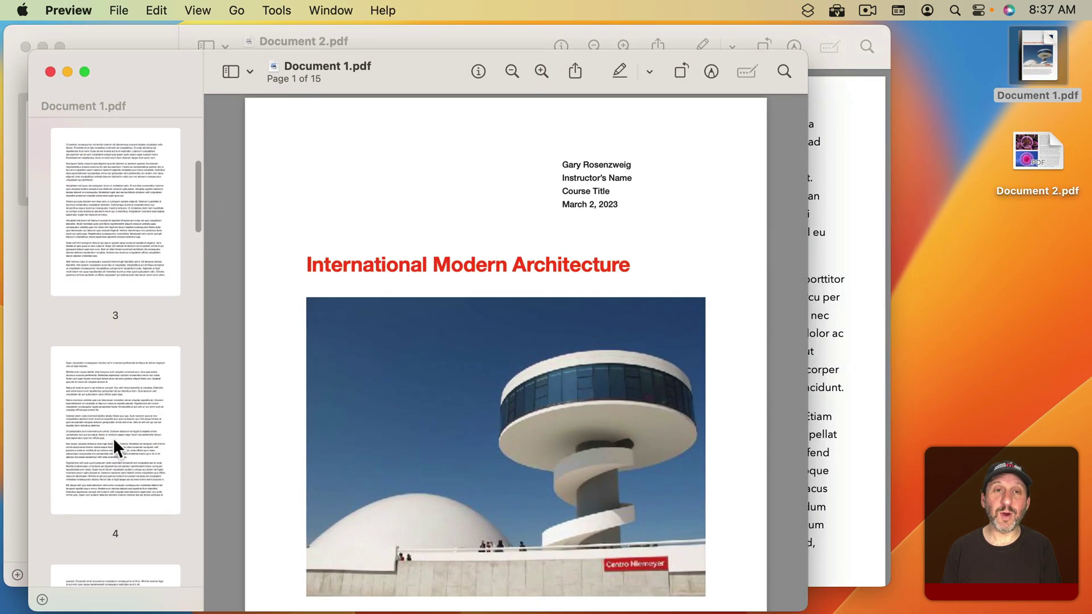
pyautogui.scroll(-2, 113, 438)
pyautogui.scroll(-3, 113, 438)
pyautogui.scroll(-2, 113, 437)
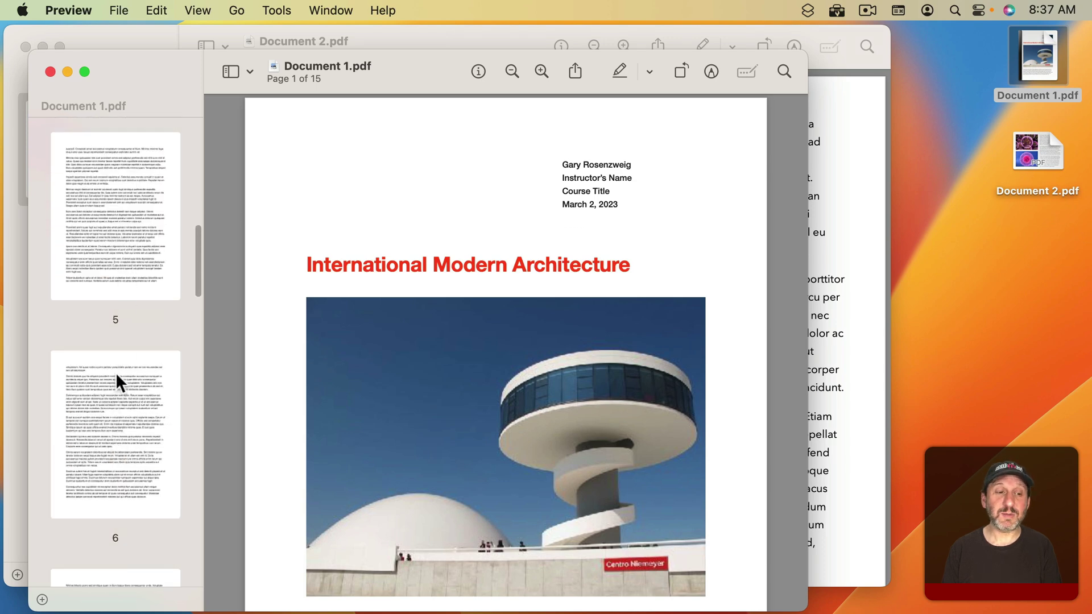
pyautogui.click(115, 380)
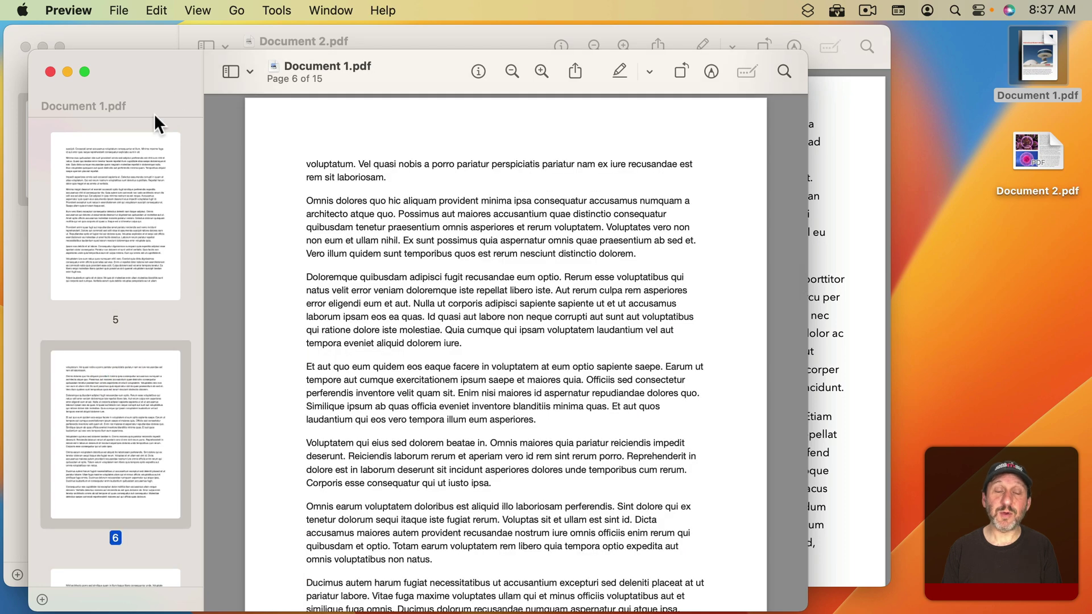
pyautogui.click(160, 11)
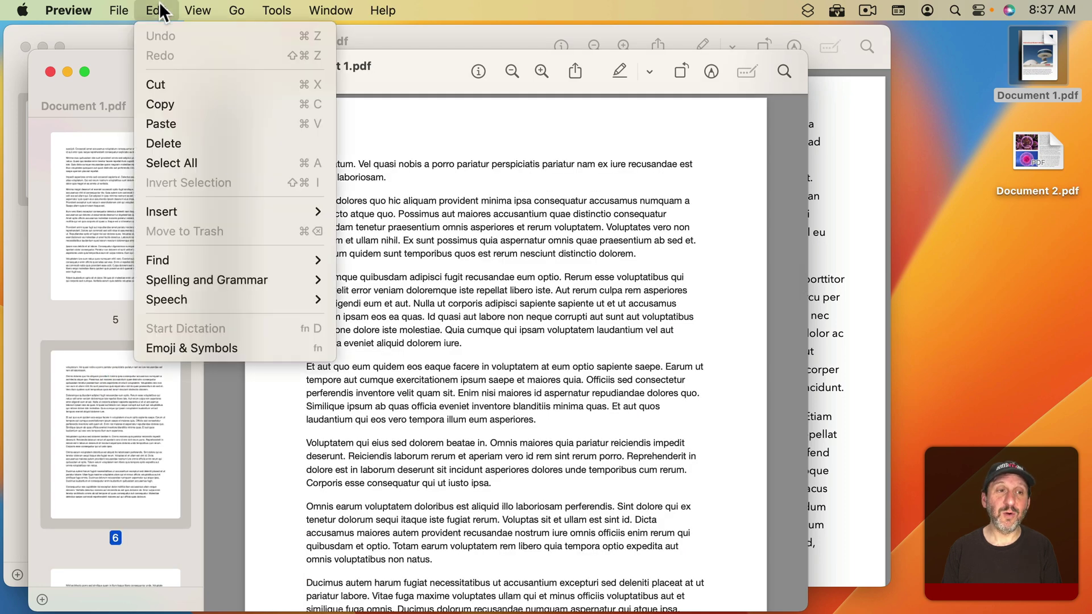
pyautogui.click(174, 121)
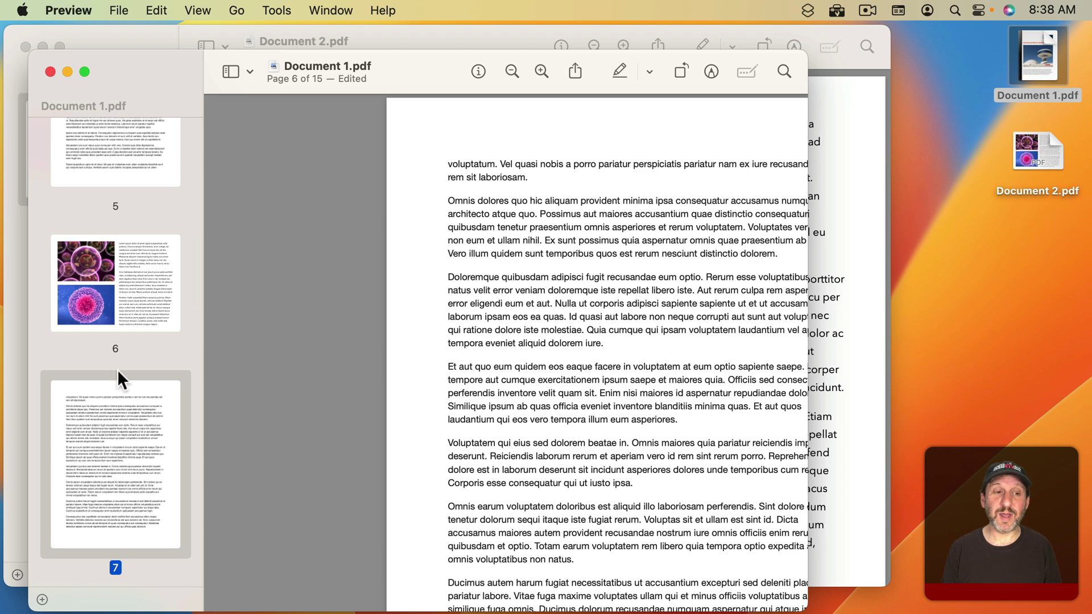
# Check pages 5, 6 and 7 to confirm the inserted photo page.
pyautogui.click(130, 147)
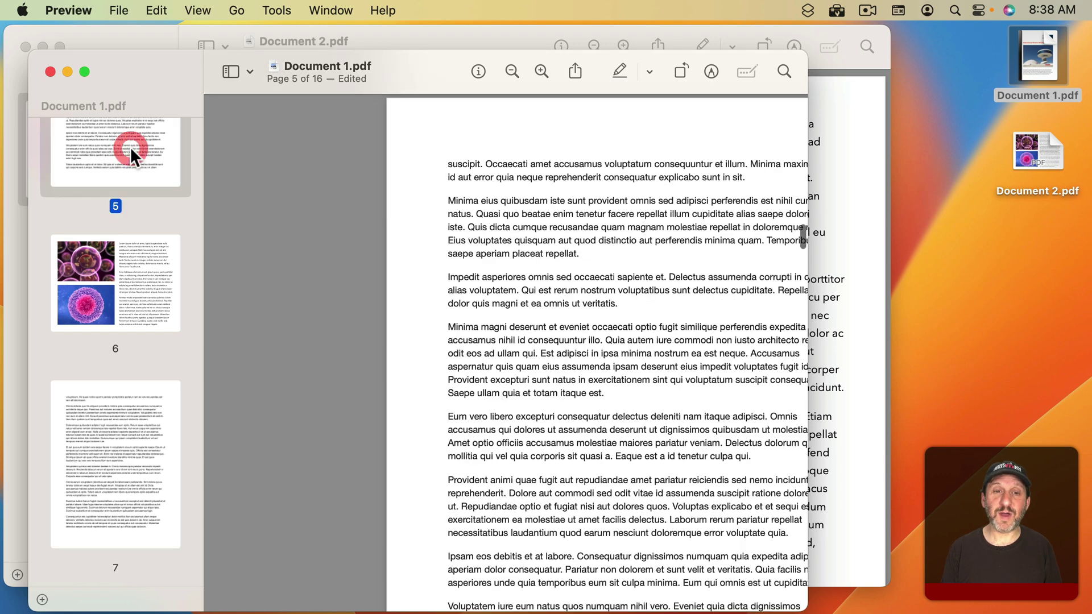
pyautogui.click(113, 280)
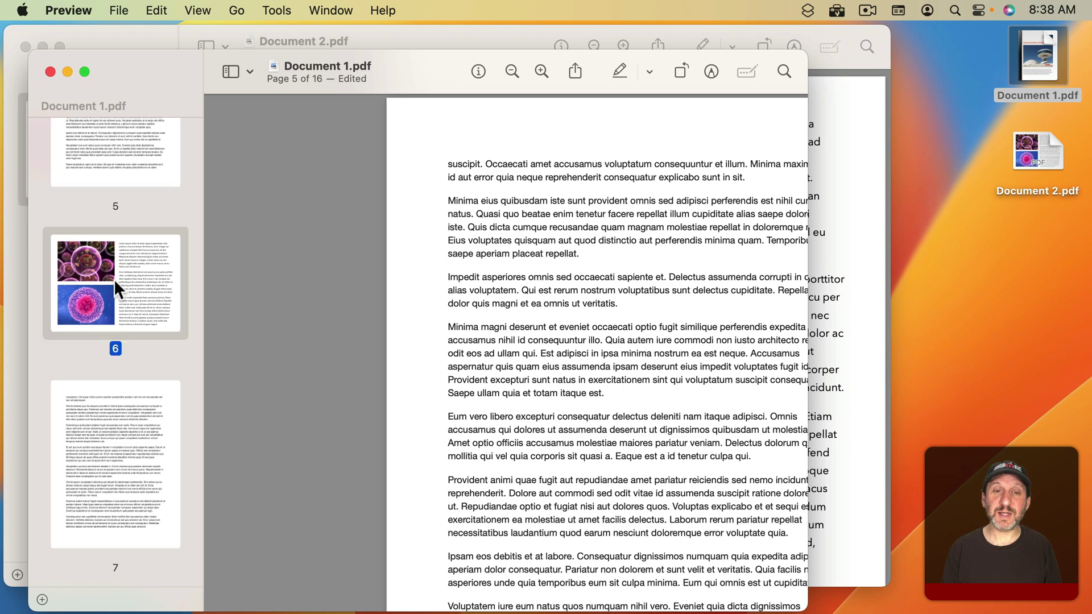
pyautogui.click(99, 419)
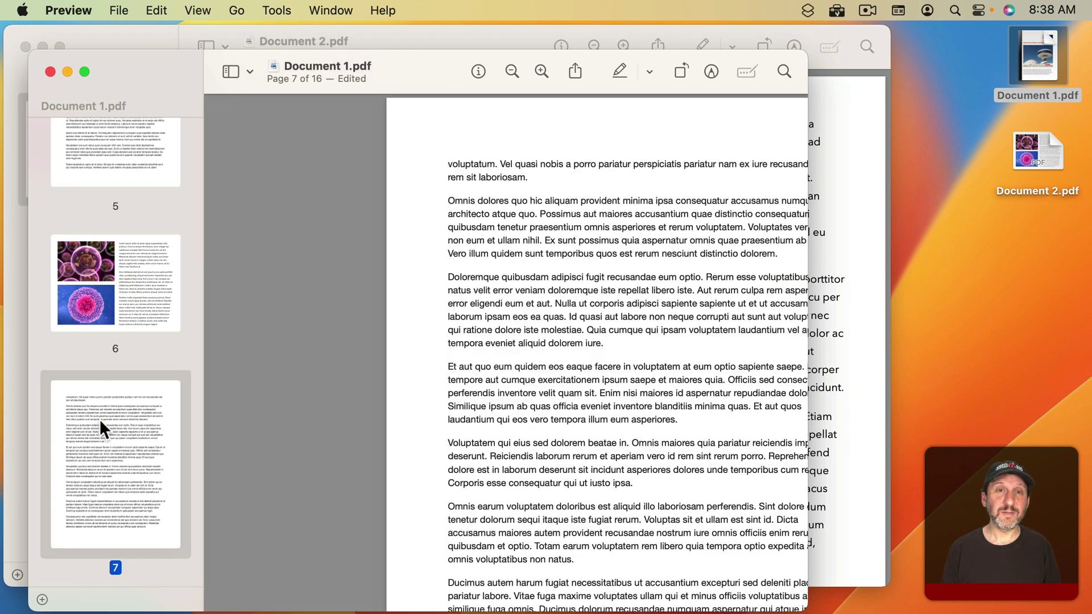
pyautogui.scroll(3, 129, 162)
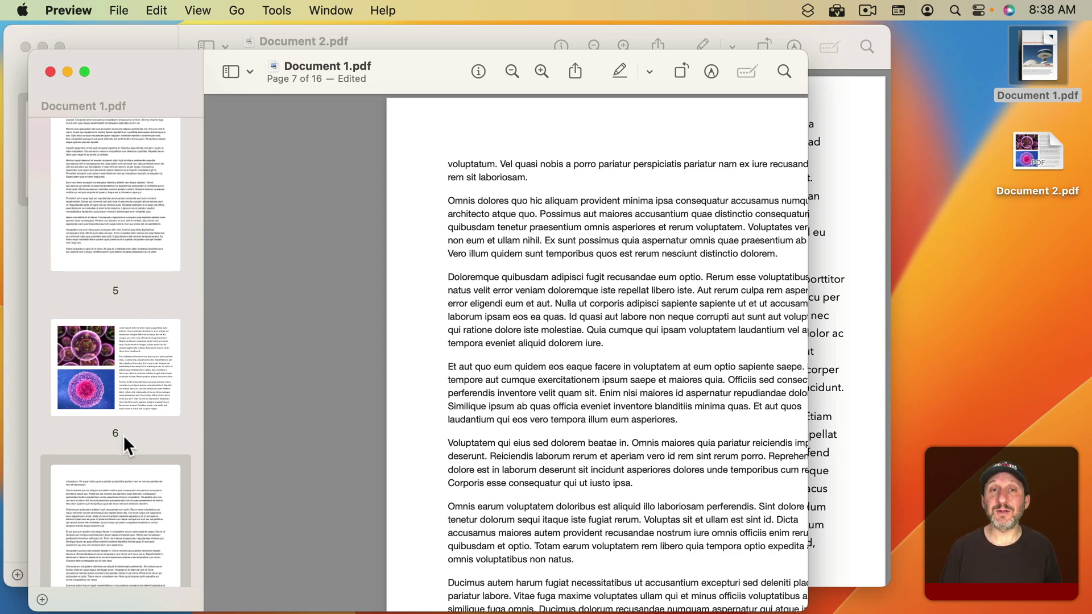
# Close both PDF windows and reopen Document 1.pdf from the desktop.
pyautogui.click(118, 10)
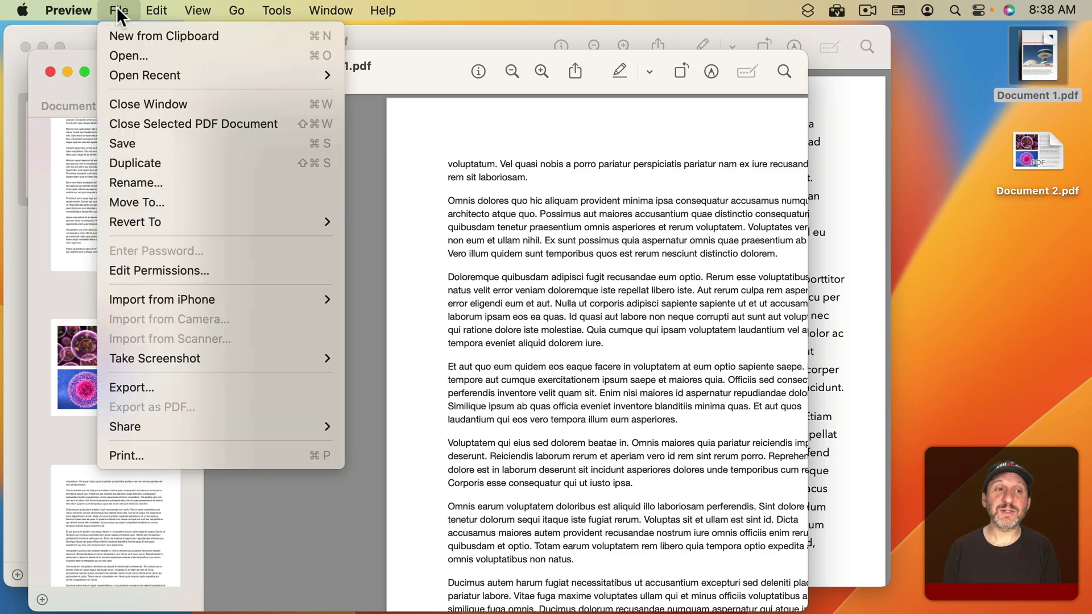
pyautogui.click(136, 135)
pyautogui.press('super+w')
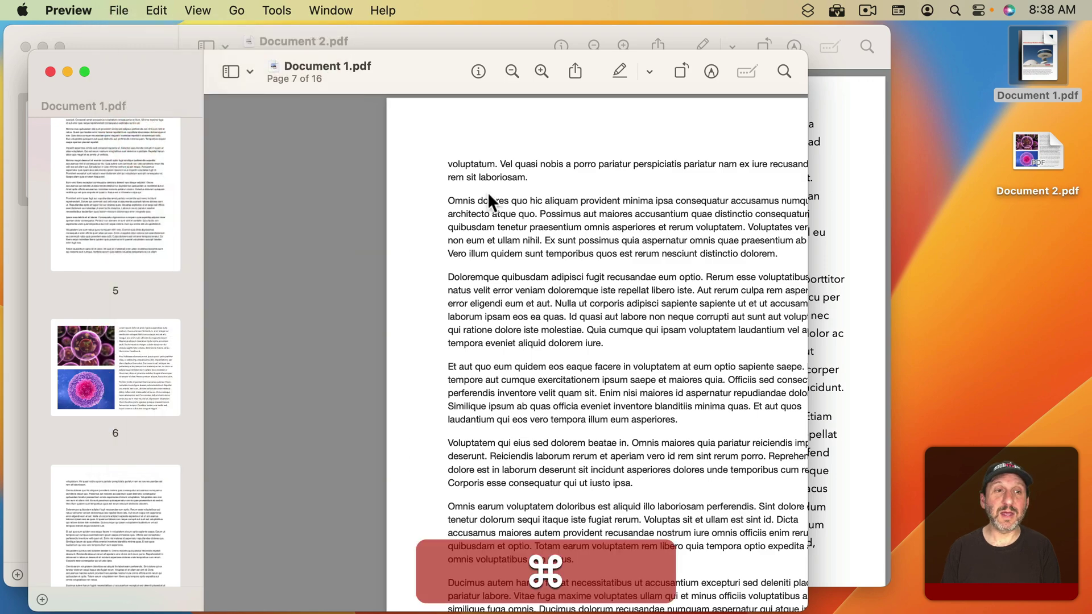
pyautogui.press('super+w')
pyautogui.moveTo(904, 116); pyautogui.dragTo(1004, 95)
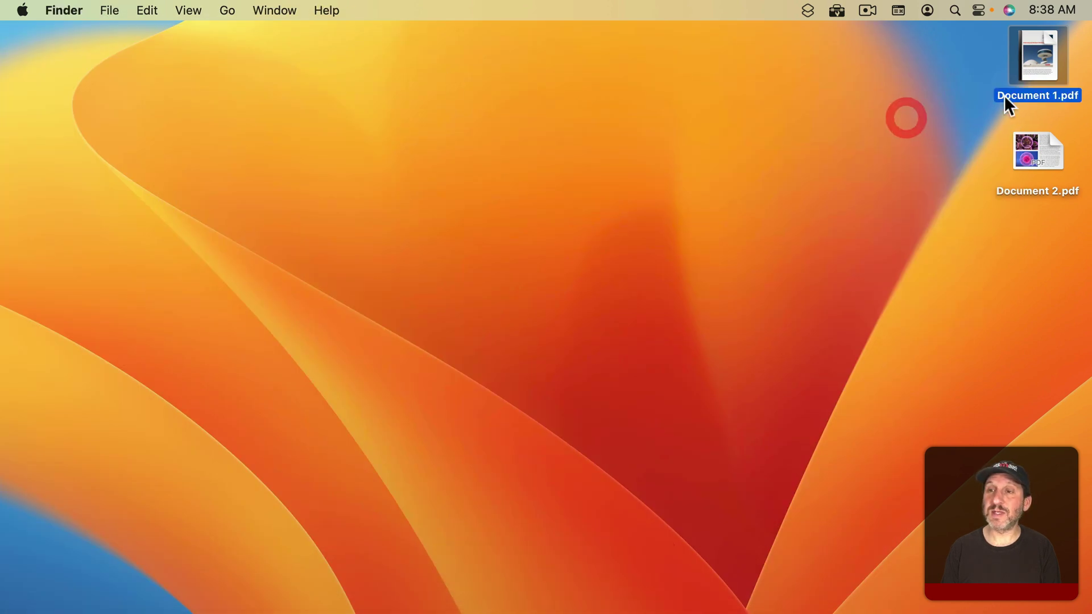
pyautogui.doubleClick(1041, 43)
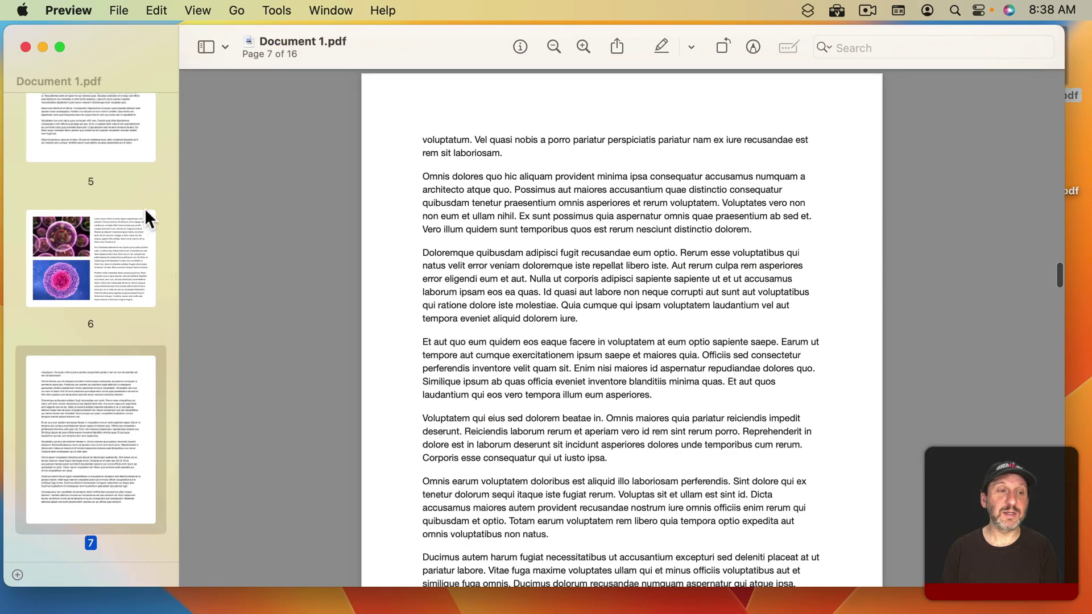
pyautogui.scroll(3, 145, 208)
pyautogui.scroll(-3, 144, 208)
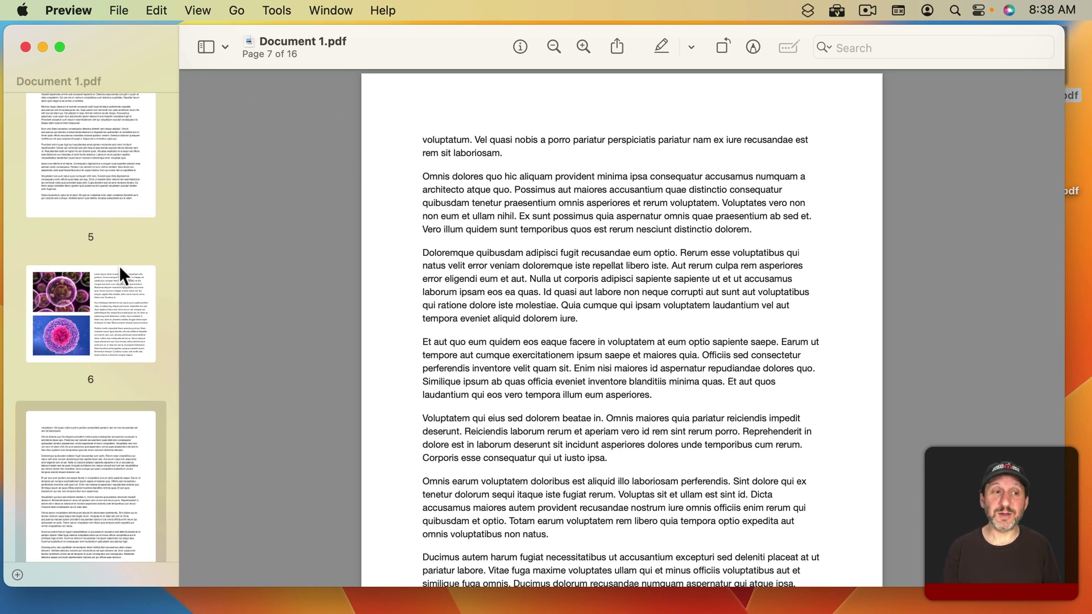
# Bring up the print settings for Document 1.pdf to review its pages.
pyautogui.click(119, 11)
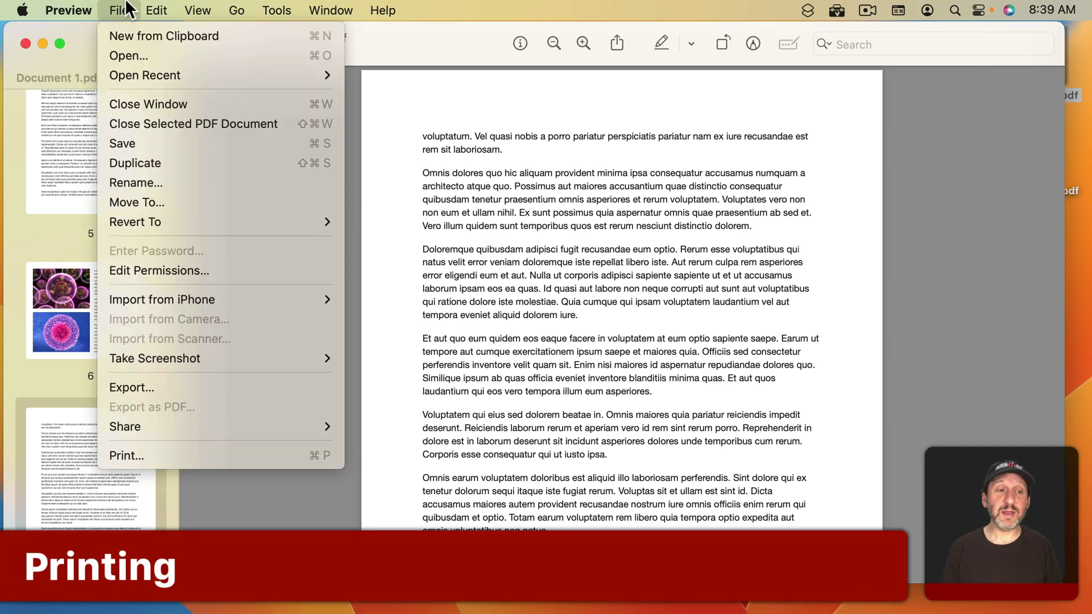
pyautogui.click(131, 458)
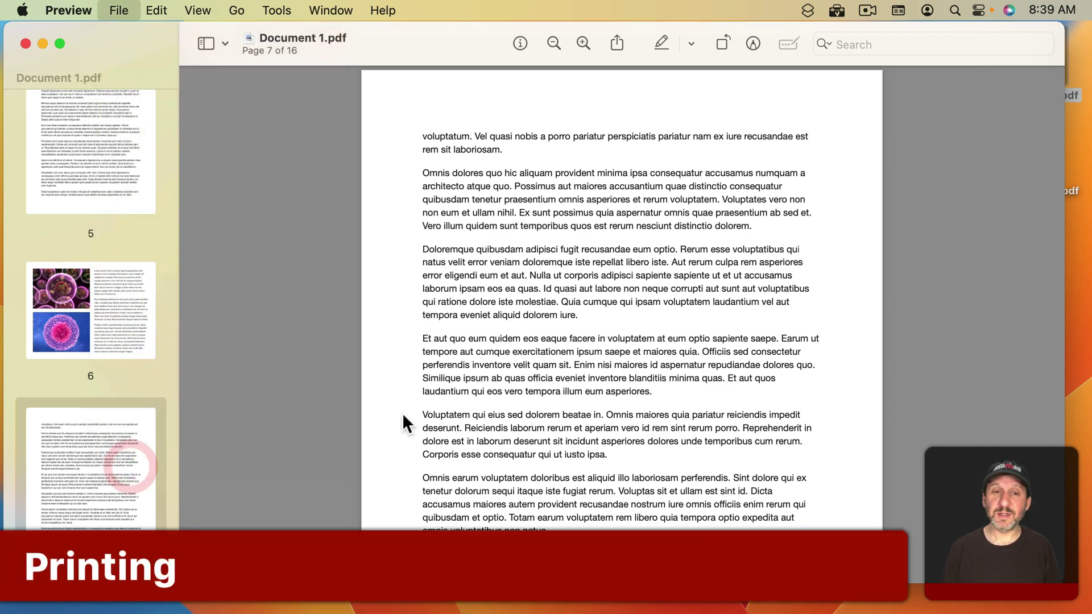
pyautogui.scroll(-4, 342, 428)
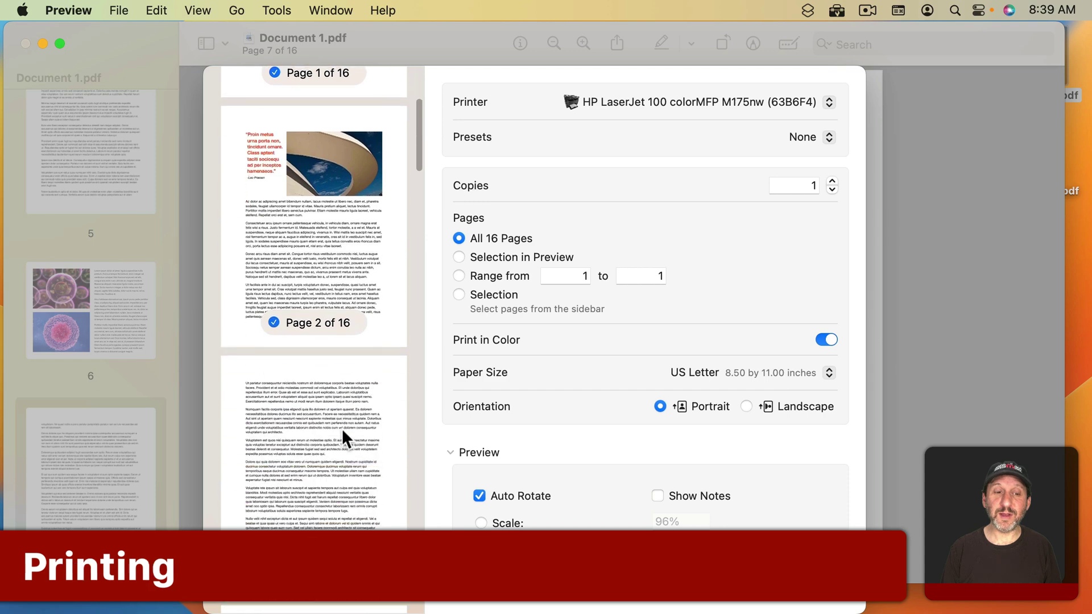
pyautogui.scroll(-4, 342, 429)
pyautogui.scroll(-3, 342, 428)
pyautogui.scroll(-3, 342, 428)
pyautogui.scroll(-2, 342, 428)
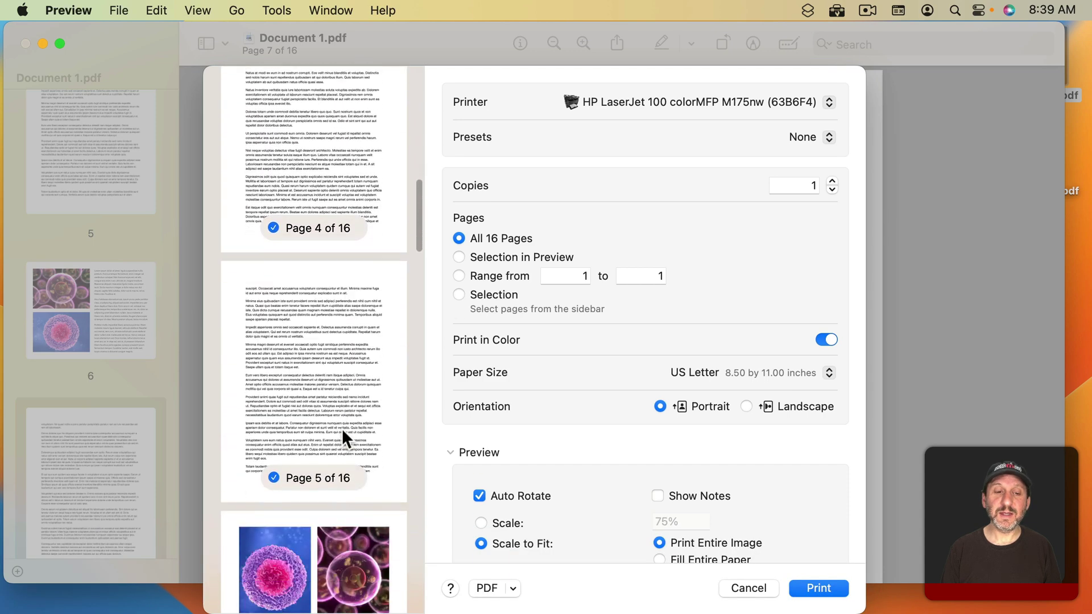
pyautogui.scroll(-2, 342, 428)
pyautogui.scroll(-2, 342, 428)
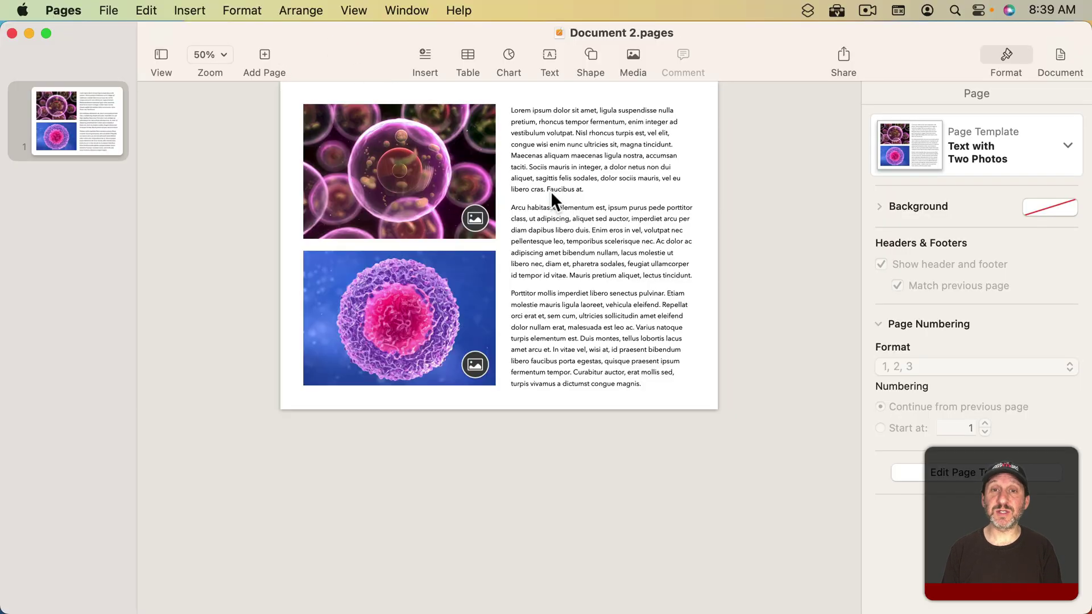
# Insert a plain page number in the centre header of Document 1.
pyautogui.press('super+grave')
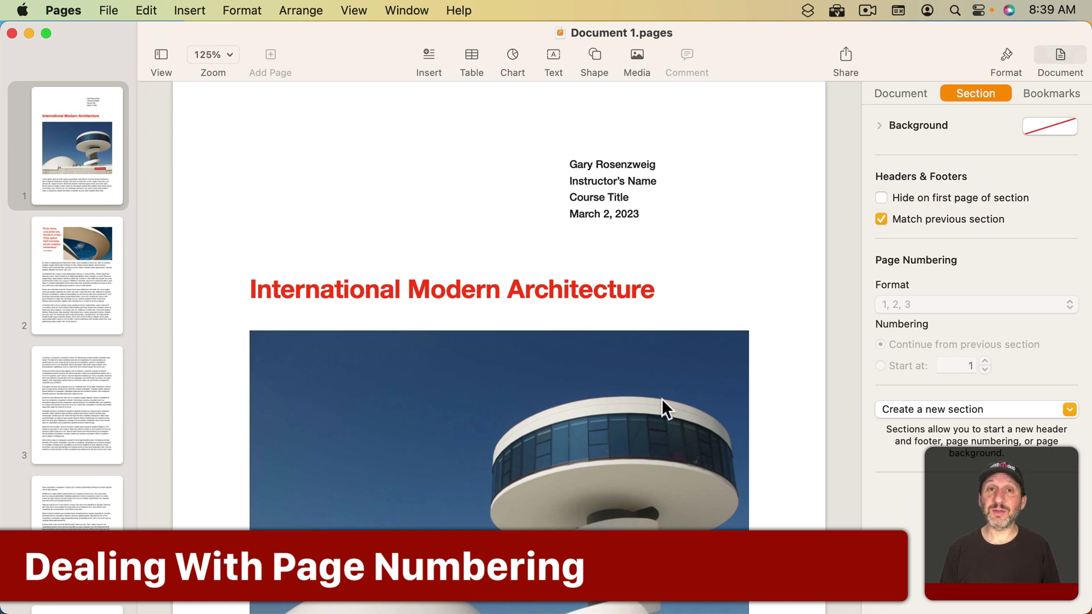
pyautogui.click(105, 146)
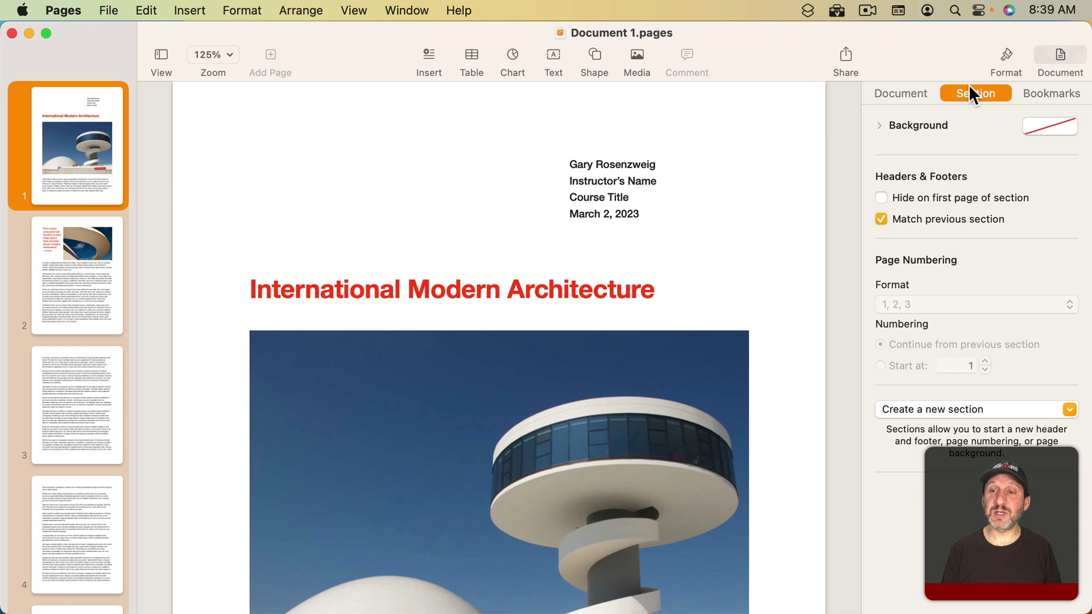
pyautogui.moveTo(501, 126)
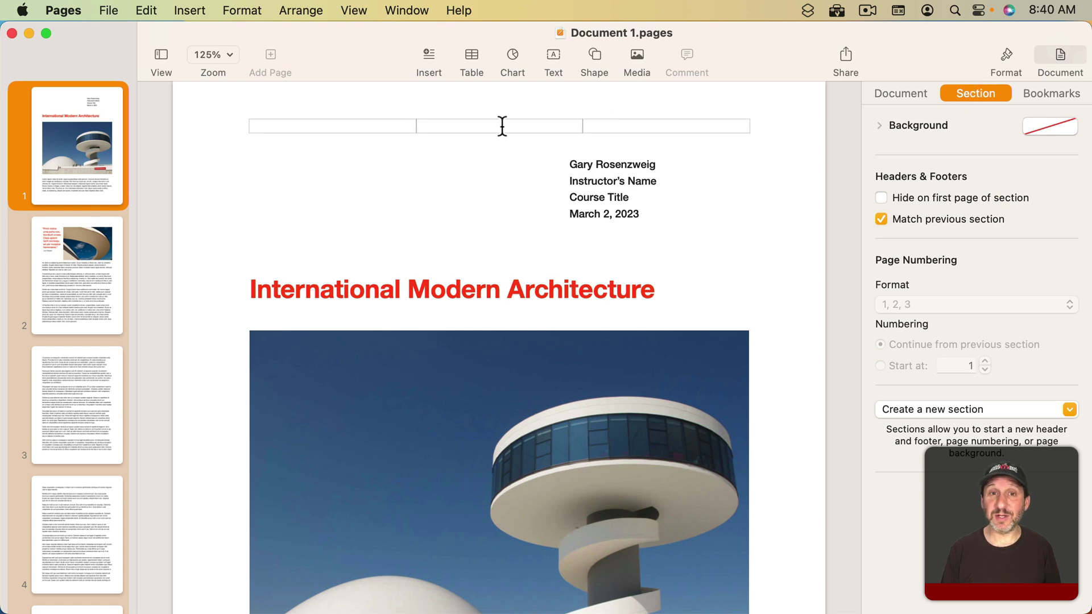
pyautogui.click(502, 126)
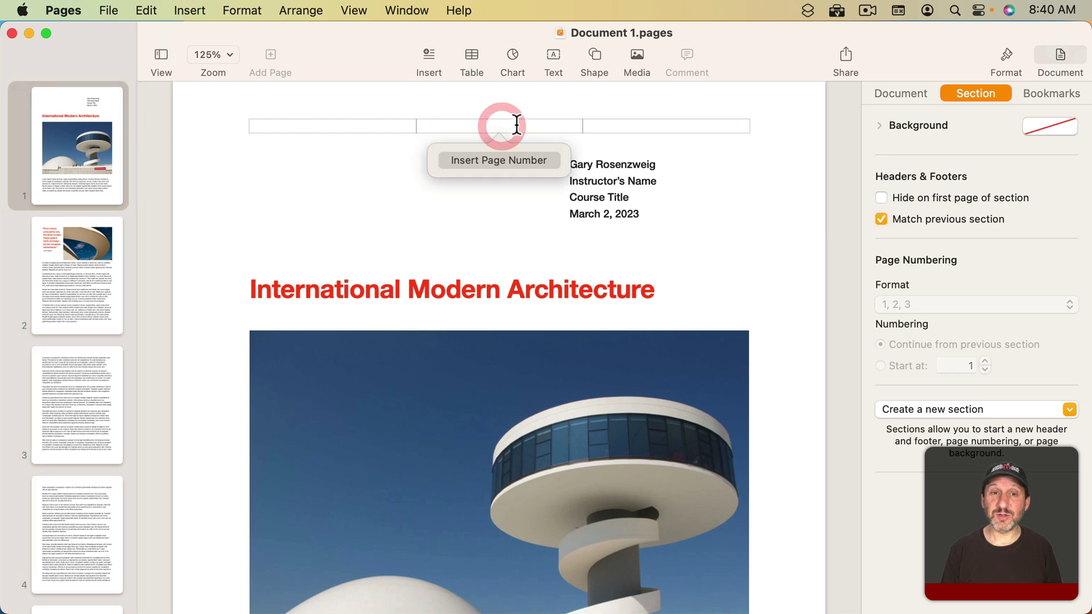
pyautogui.click(507, 162)
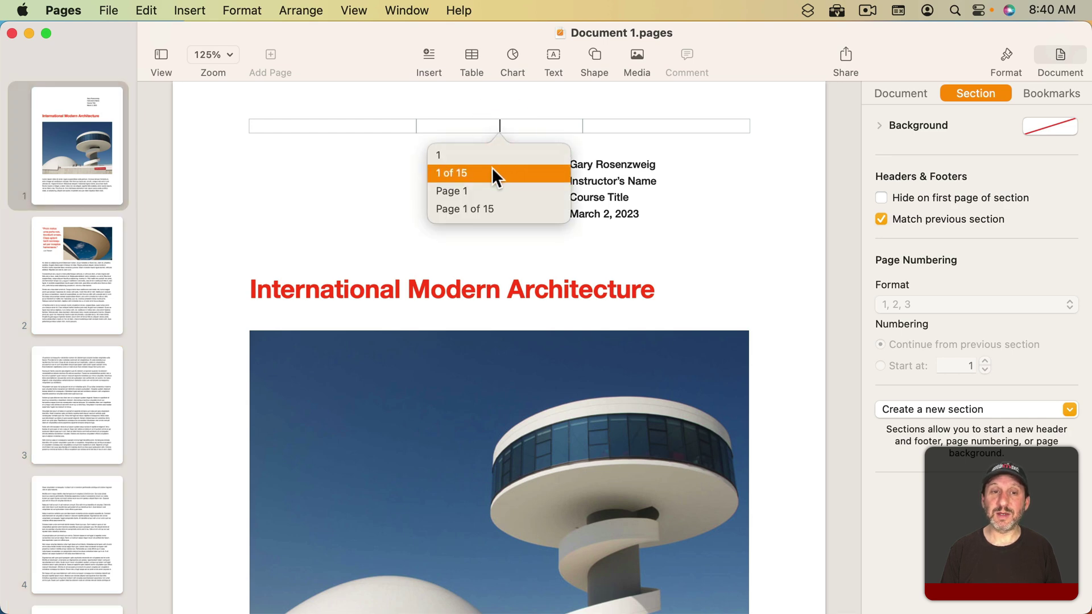
pyautogui.click(462, 156)
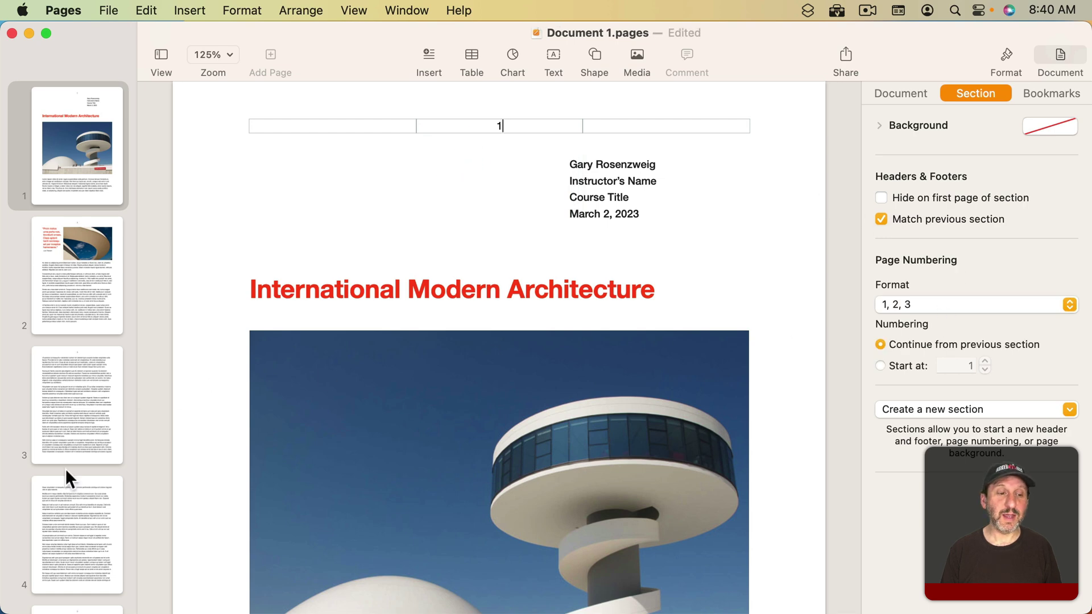
pyautogui.scroll(-5, 68, 477)
# Go to page 5 and place the insertion point before the Totam paragraph.
pyautogui.click(67, 309)
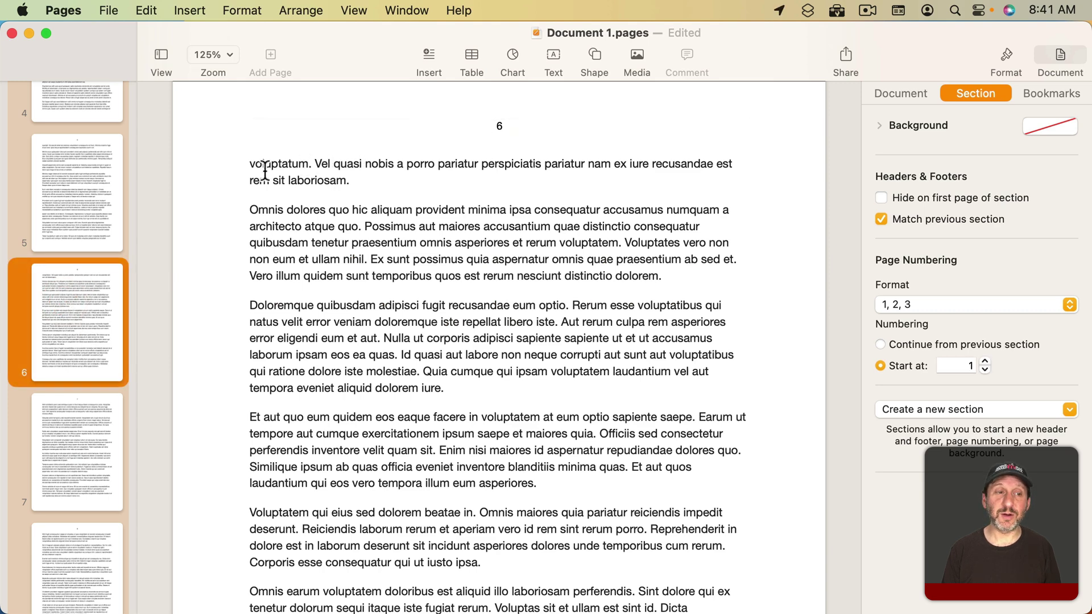
pyautogui.click(87, 220)
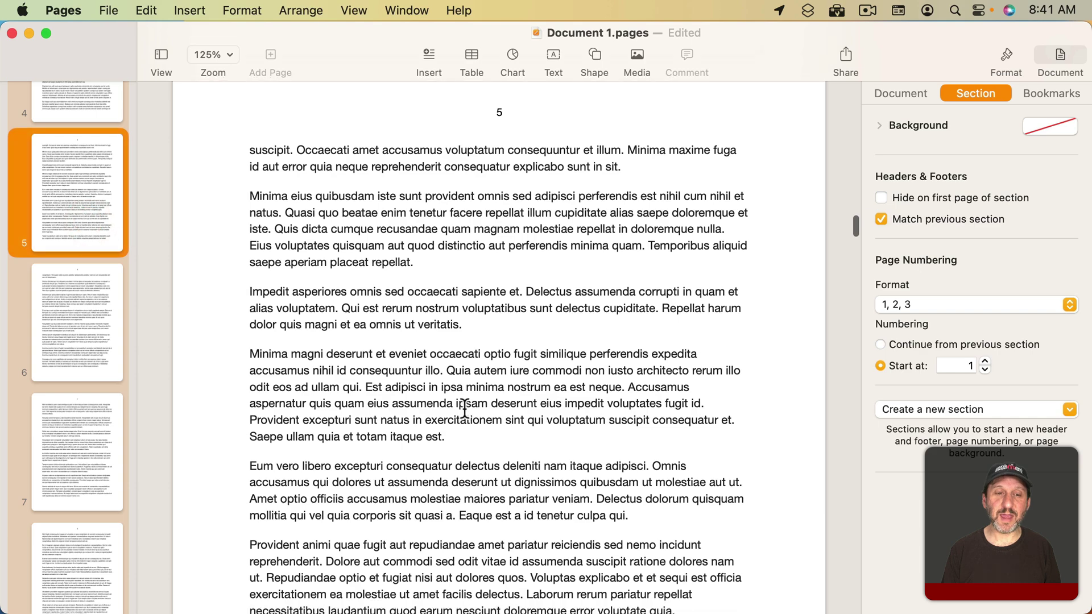
pyautogui.scroll(-5, 465, 409)
pyautogui.scroll(-3, 465, 409)
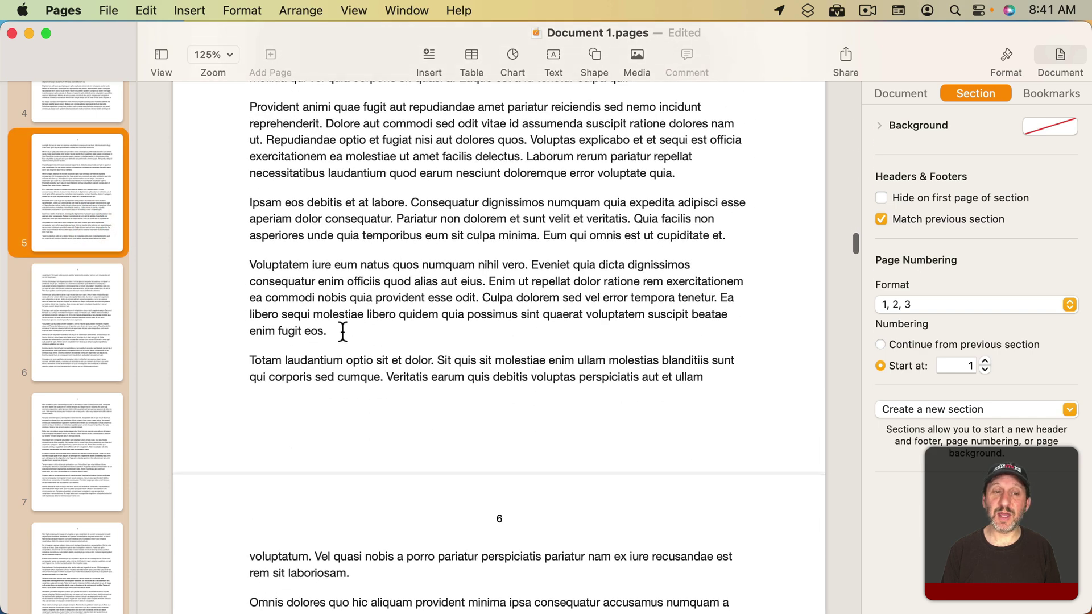
pyautogui.click(343, 332)
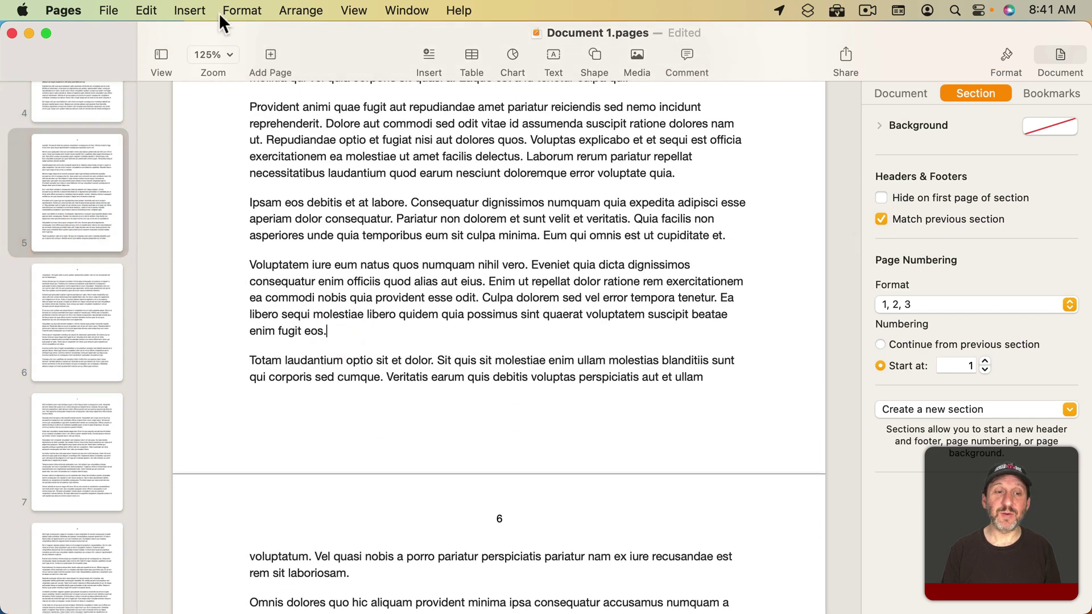
pyautogui.click(248, 362)
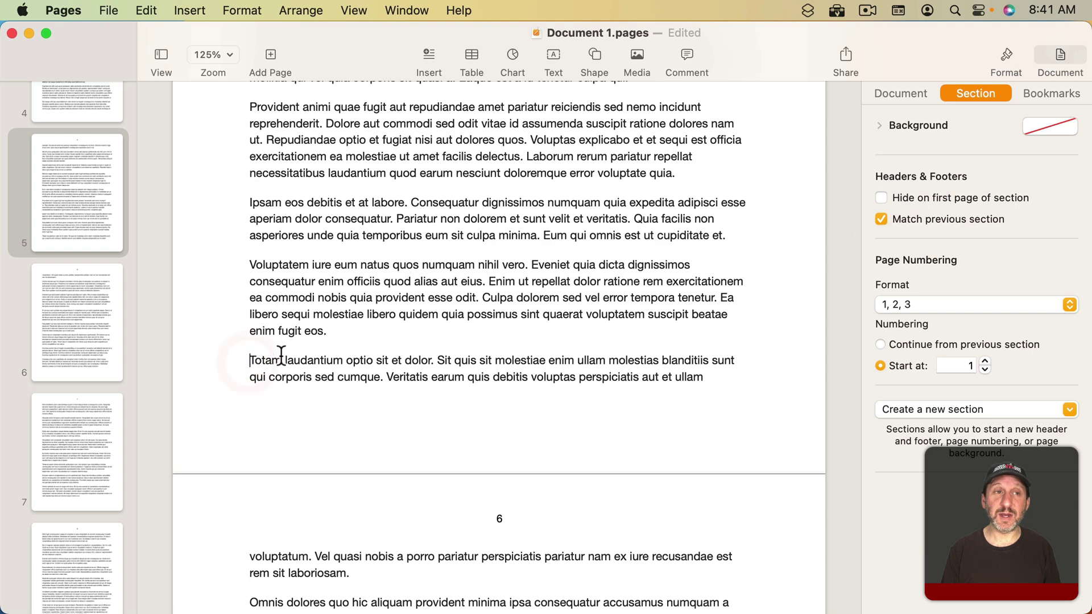
pyautogui.click(196, 10)
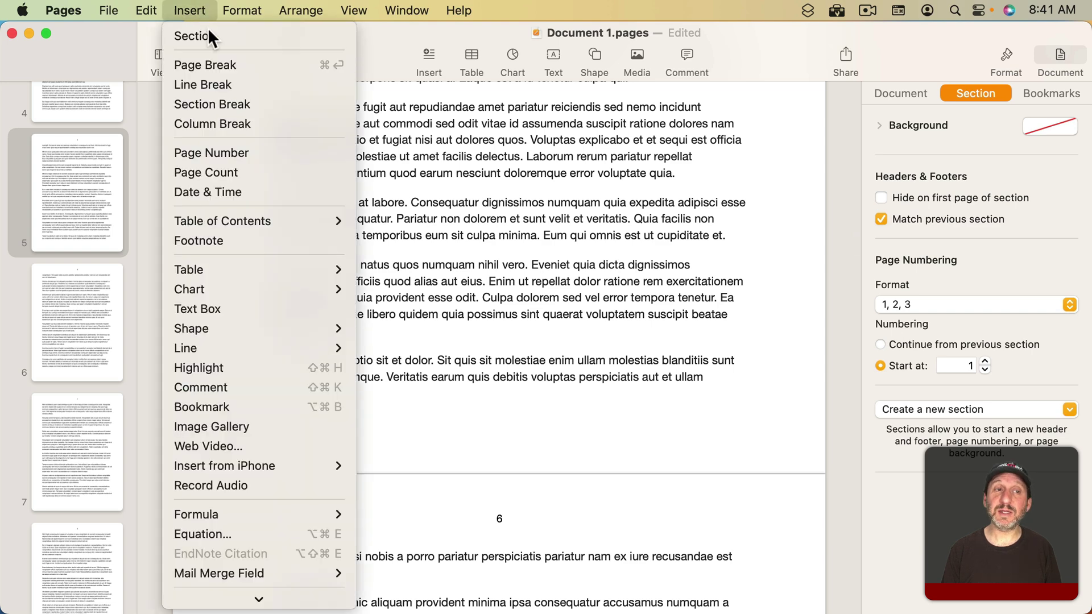
# Start a new section at the Totam paragraph with page numbering beginning at 7.
pyautogui.click(221, 106)
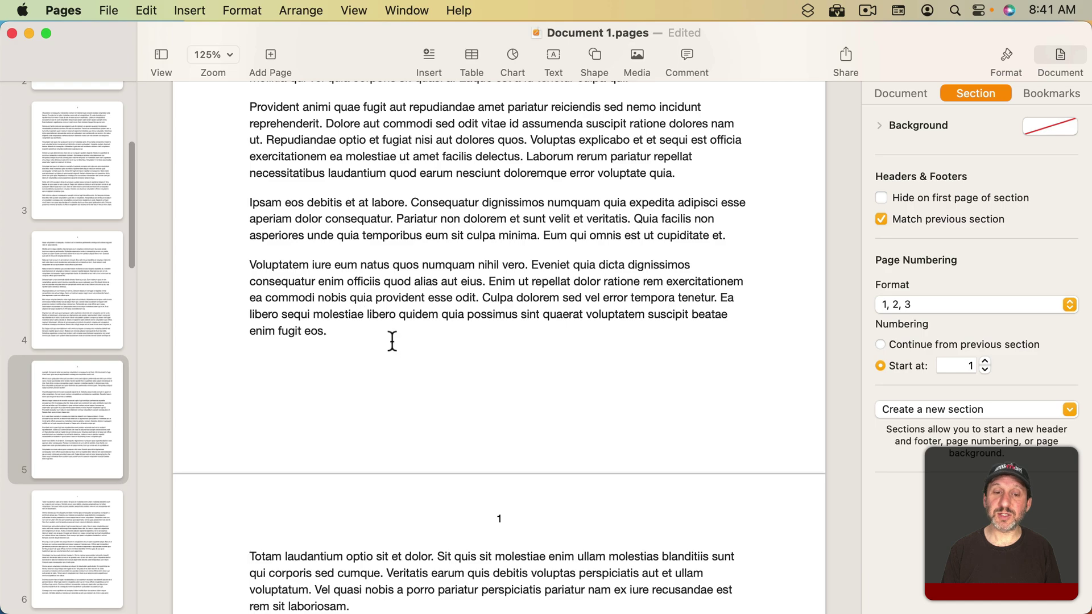
pyautogui.scroll(2, 398, 273)
pyautogui.scroll(3, 402, 262)
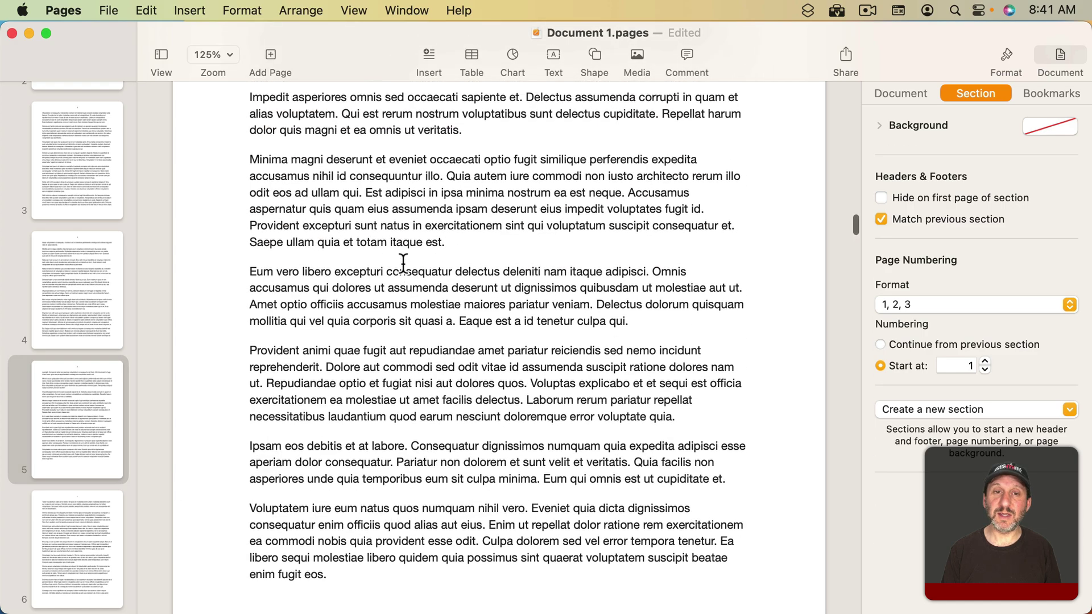
pyautogui.scroll(2, 403, 262)
pyautogui.scroll(-5, 495, 298)
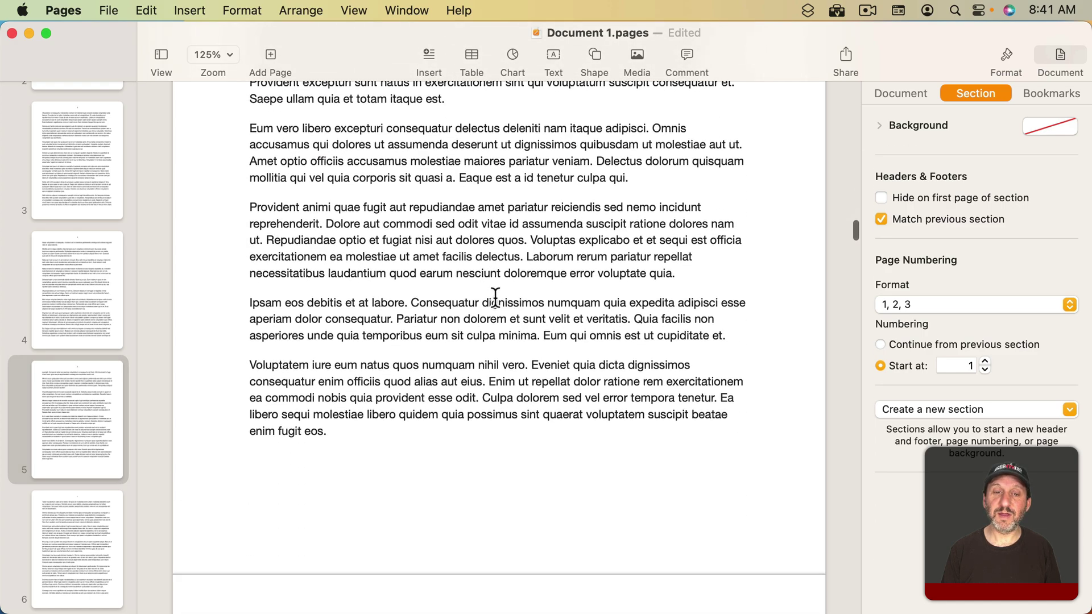
pyautogui.scroll(-5, 494, 298)
pyautogui.scroll(-3, 495, 305)
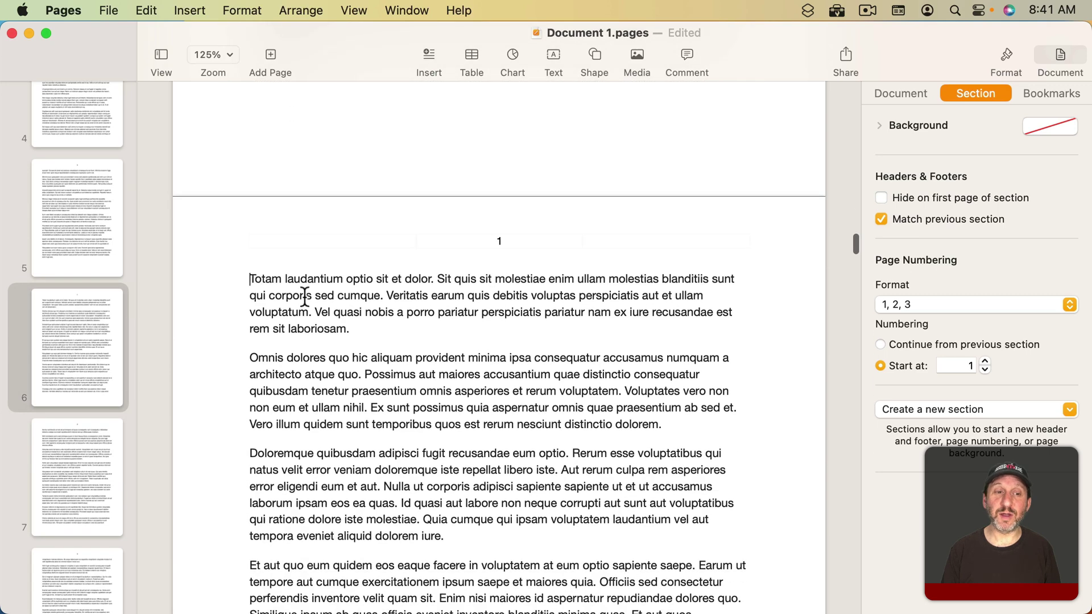
pyautogui.click(250, 279)
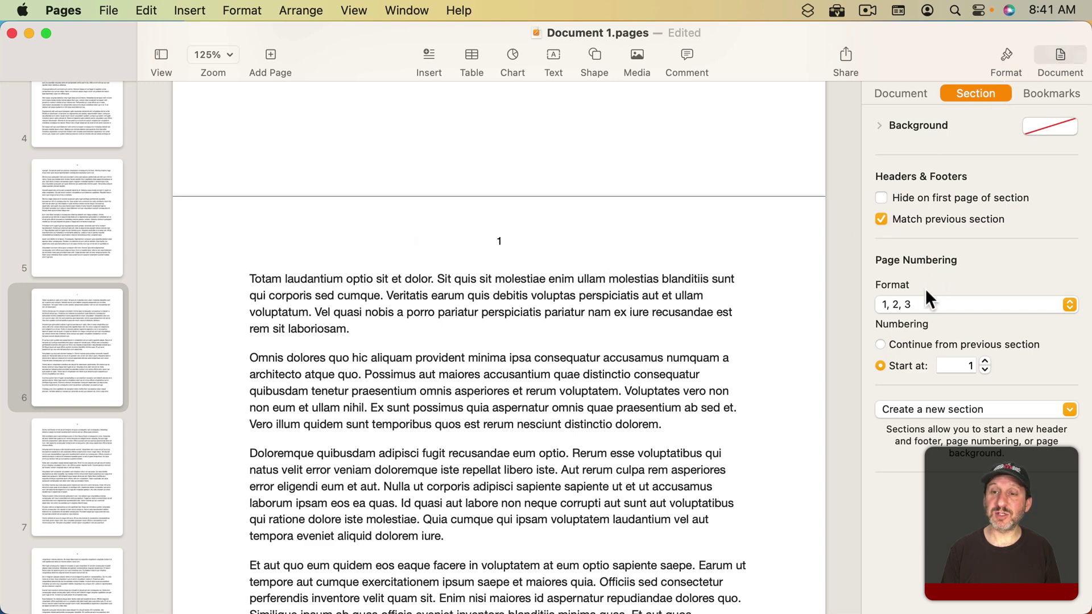
pyautogui.click(985, 362)
pyautogui.click(985, 362)
pyautogui.click(985, 362)
pyautogui.click(985, 362)
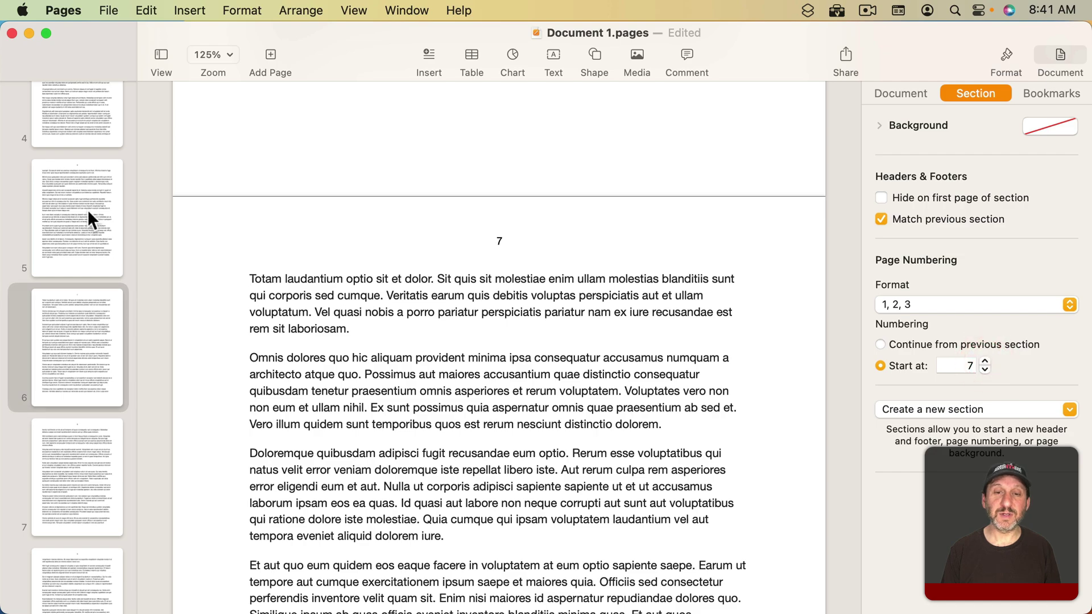
pyautogui.scroll(3, 463, 176)
pyautogui.scroll(15, 463, 175)
pyautogui.scroll(2, 468, 175)
pyautogui.scroll(-5, 468, 176)
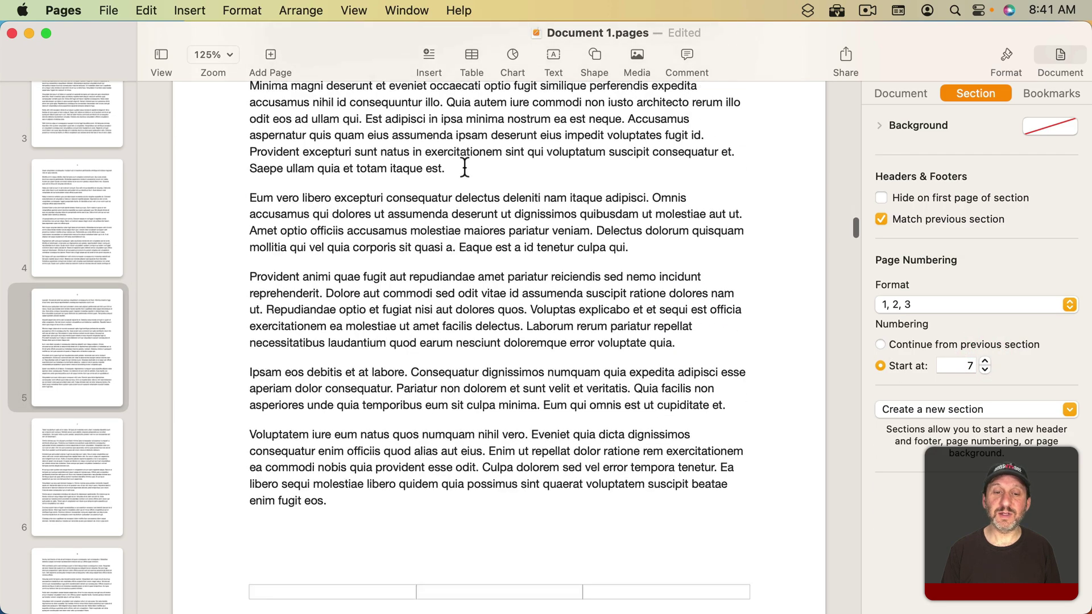
pyautogui.scroll(-5, 465, 171)
pyautogui.scroll(-5, 465, 171)
pyautogui.scroll(-2, 478, 175)
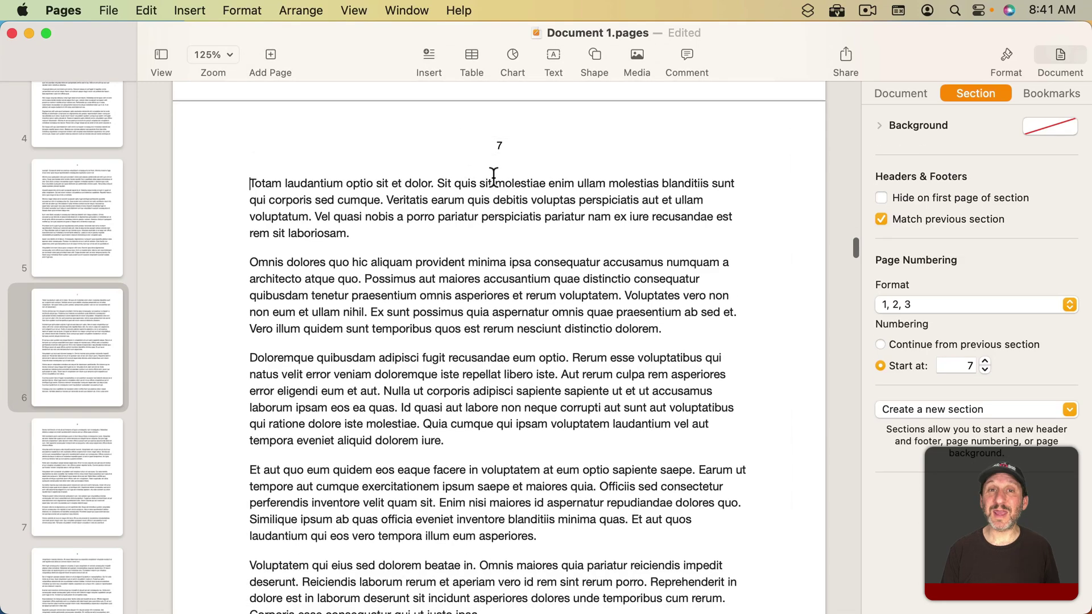
pyautogui.scroll(3, 477, 149)
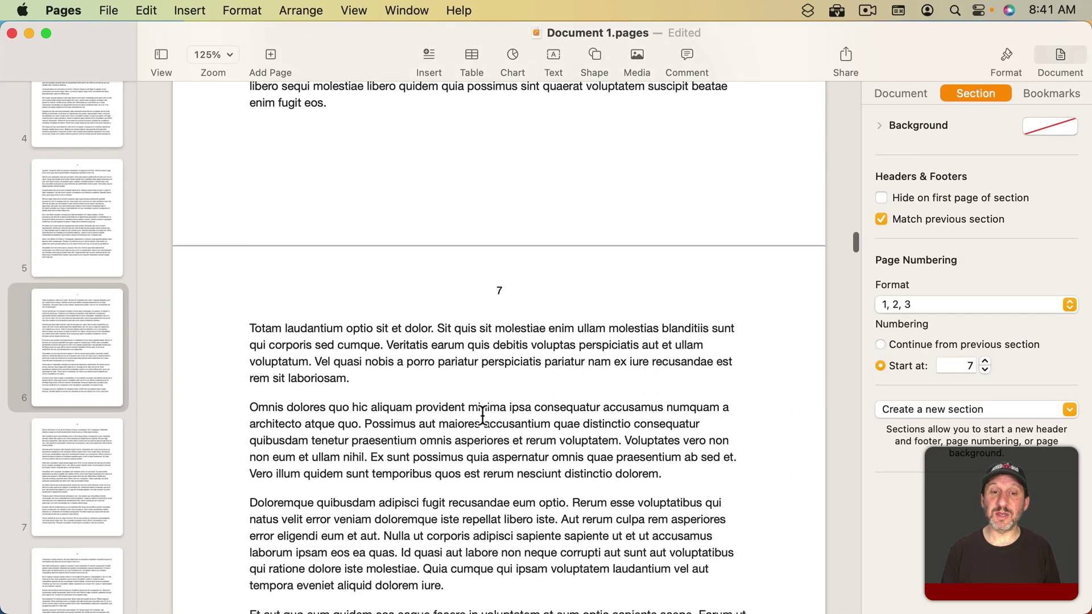
pyautogui.scroll(-4, 481, 416)
pyautogui.scroll(-3, 482, 415)
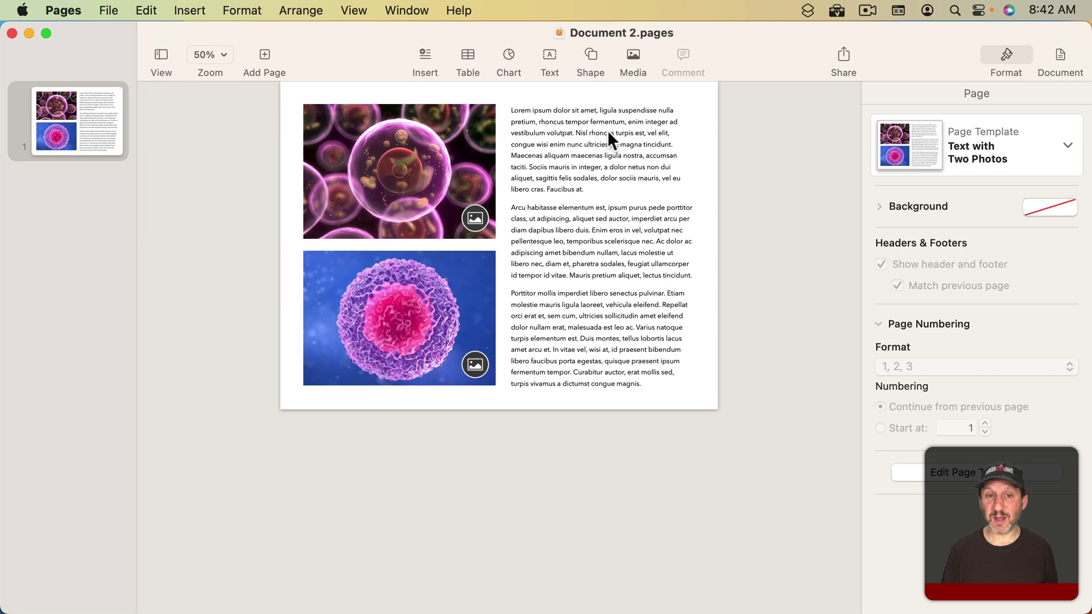
# Export the photo page document as a PDF, continuing to the save location.
pyautogui.click(564, 153)
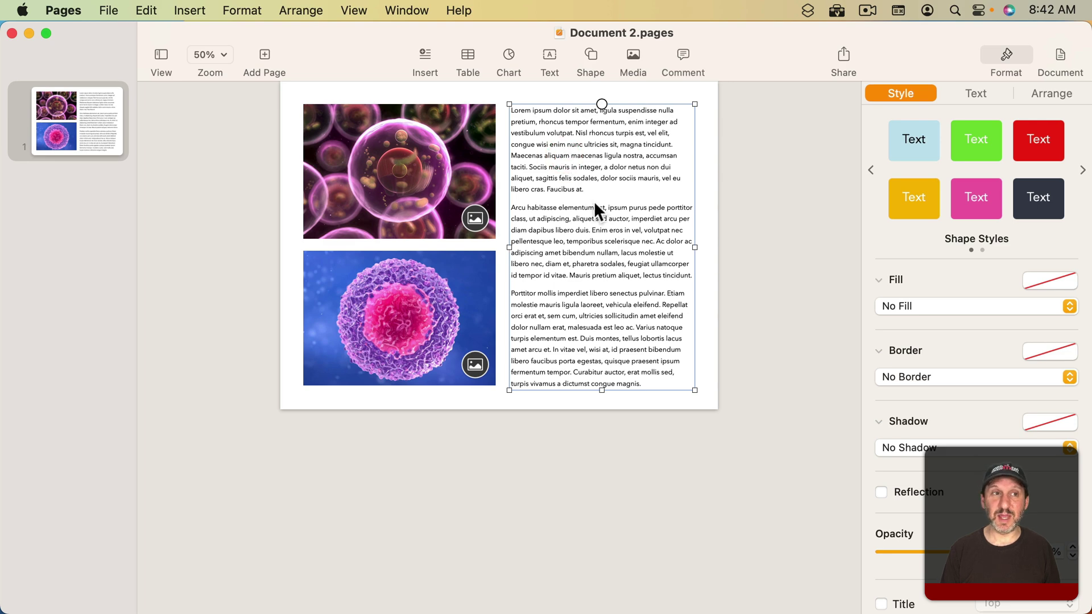
pyautogui.click(109, 10)
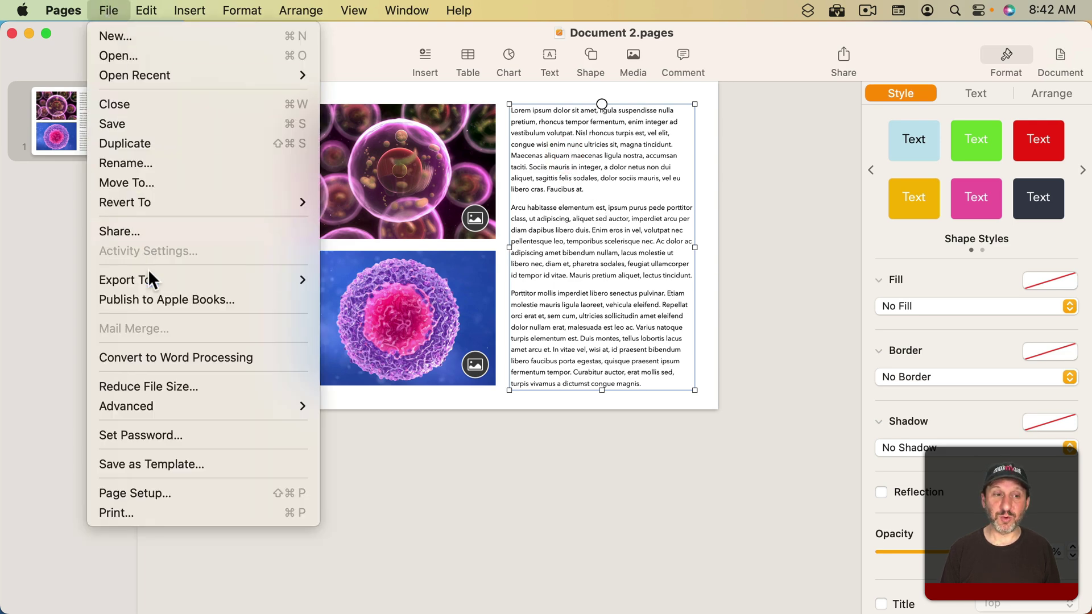
pyautogui.moveTo(123, 280)
pyautogui.click(333, 281)
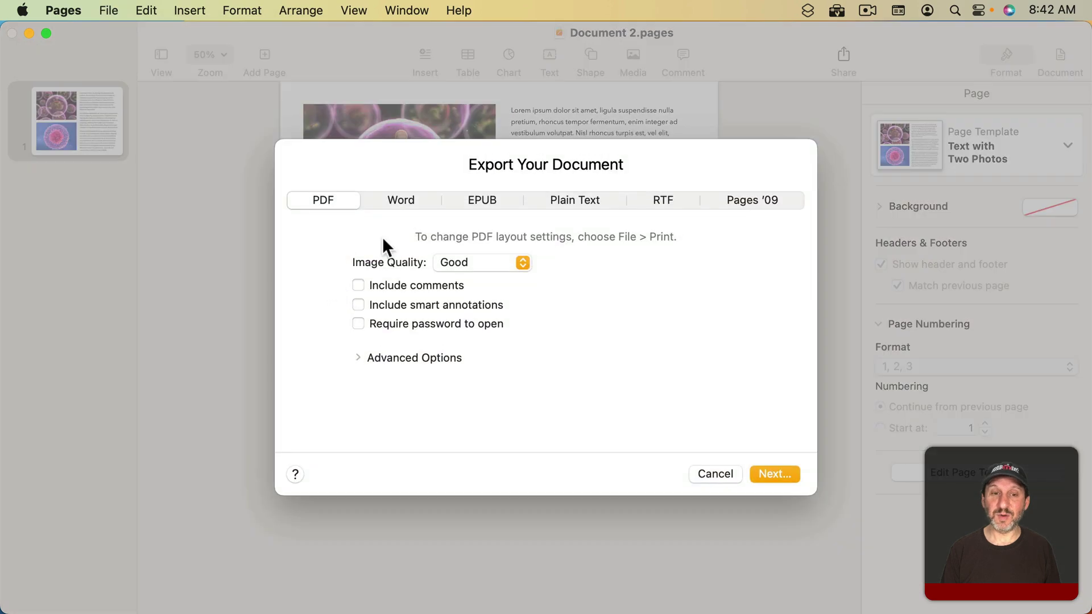
pyautogui.click(768, 473)
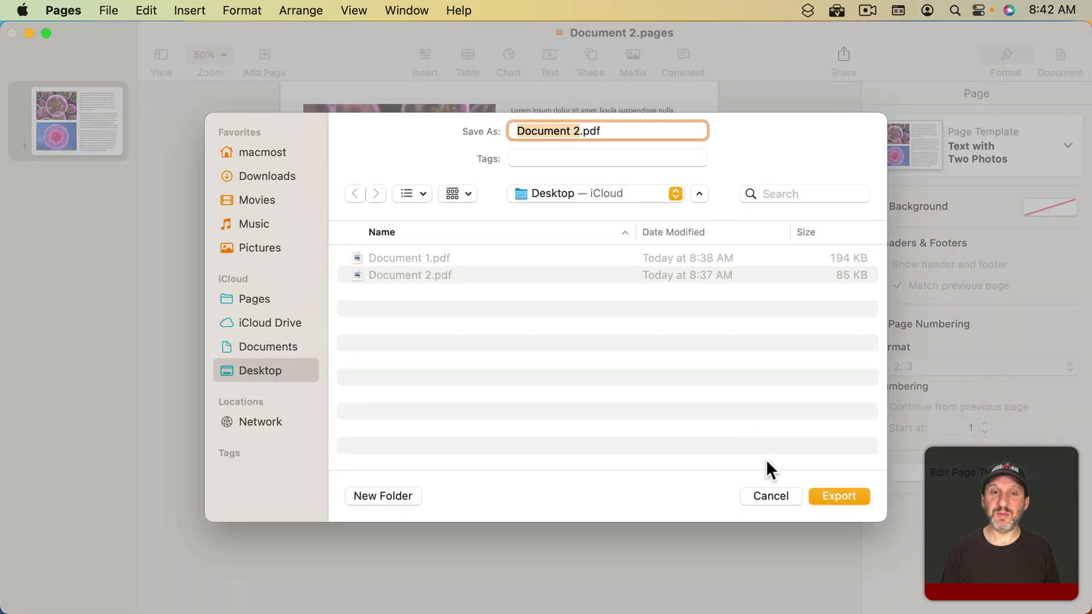
# Hide Pages, open Document 1.pdf and drag Document 2.pdf in as the new photo page.
pyautogui.press('super+h')
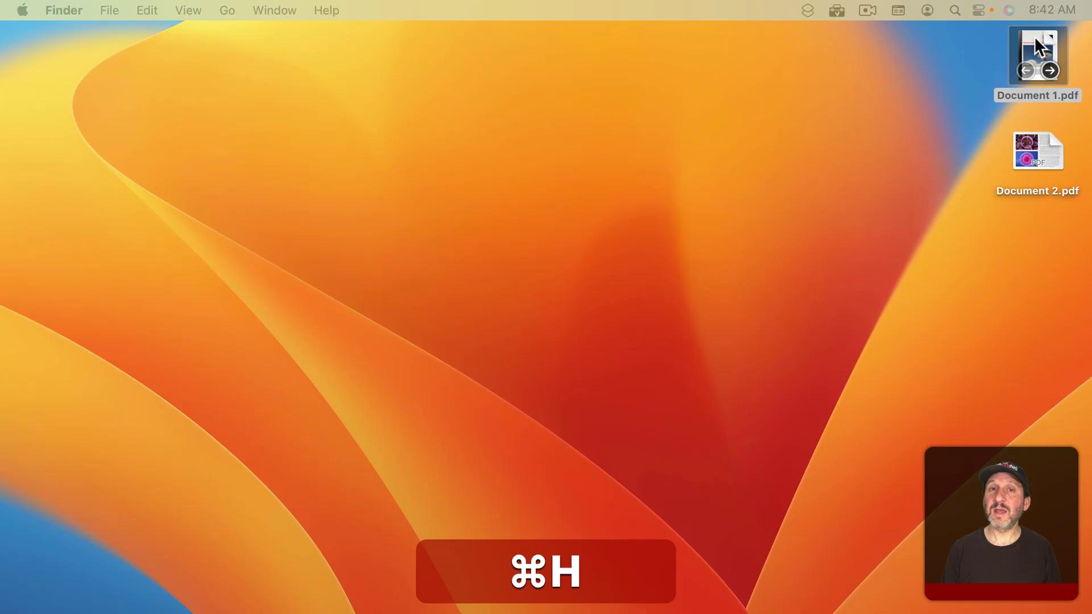
pyautogui.doubleClick(1038, 46)
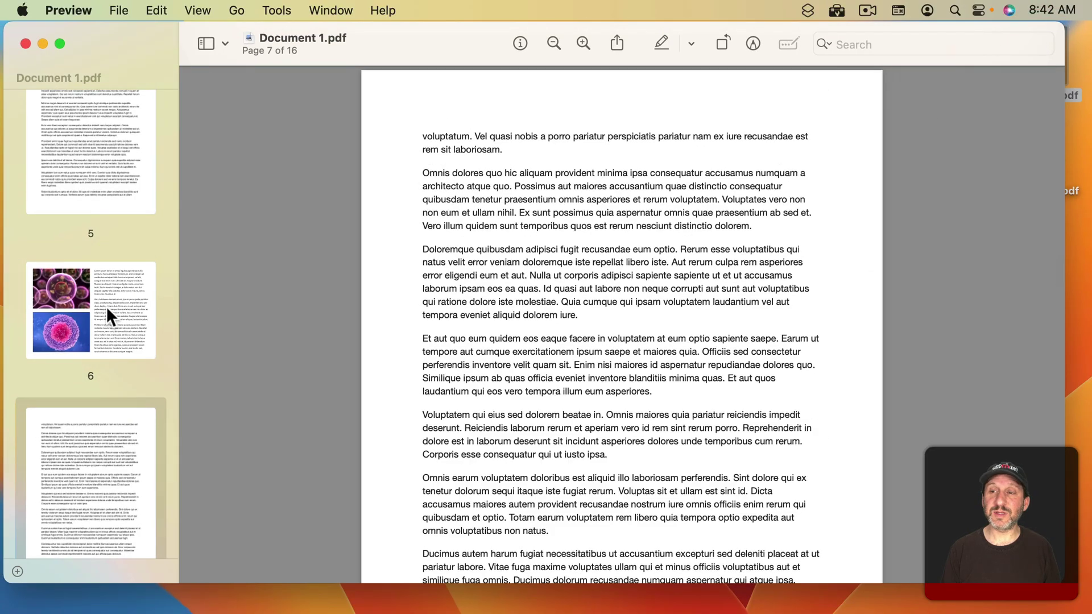
pyautogui.moveTo(1063, 22); pyautogui.dragTo(937, 23)
pyautogui.moveTo(1037, 152); pyautogui.dragTo(125, 240)
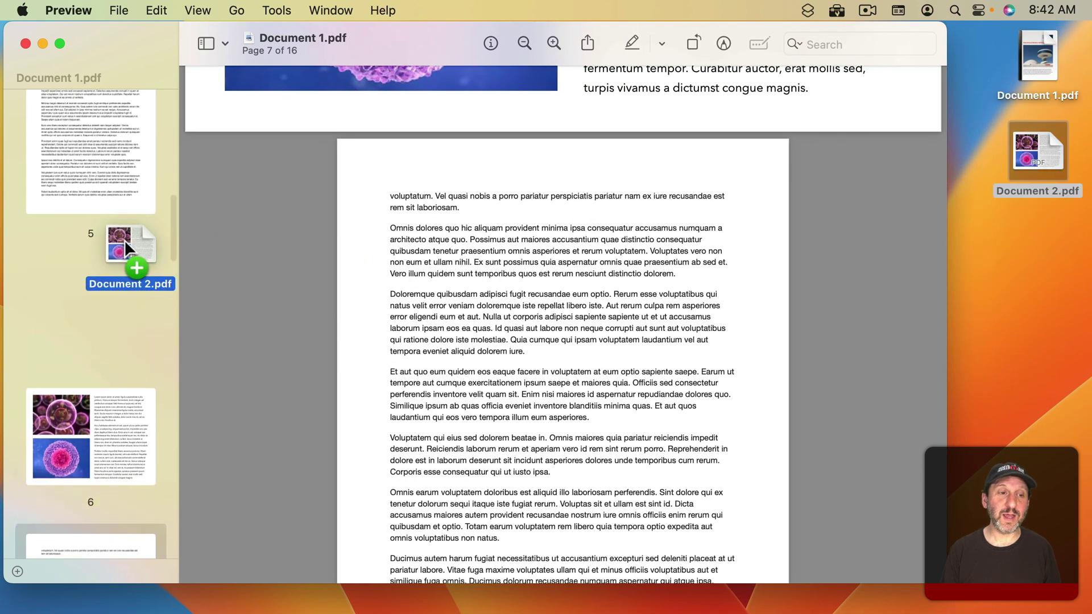
pyautogui.moveTo(125, 239); pyautogui.dragTo(100, 307)
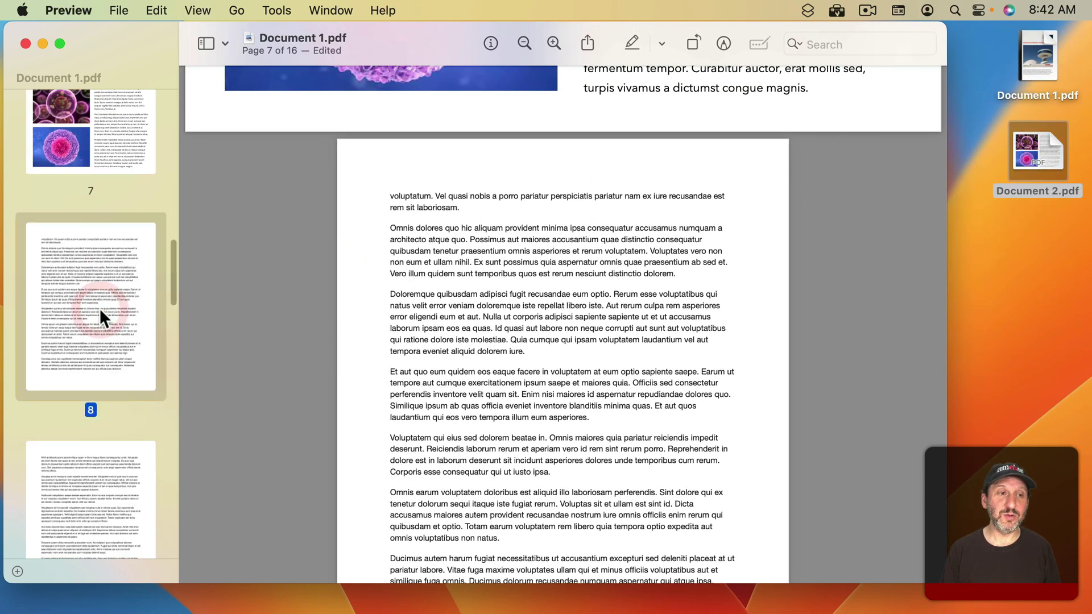
pyautogui.scroll(5, 97, 284)
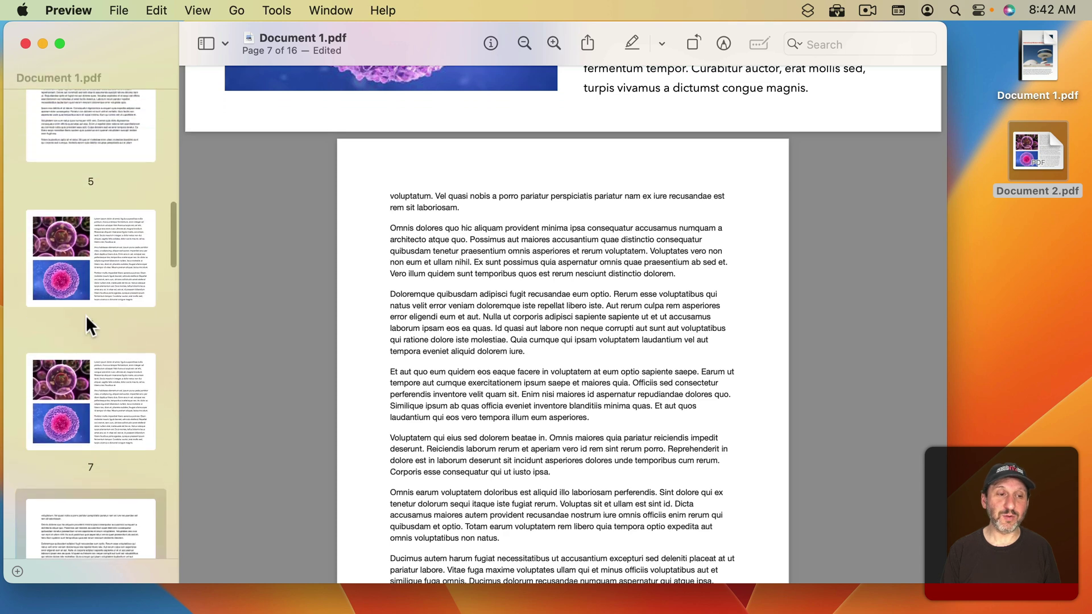
# Delete the duplicate old photo page 7, leaving the new one as page 6.
pyautogui.click(54, 378)
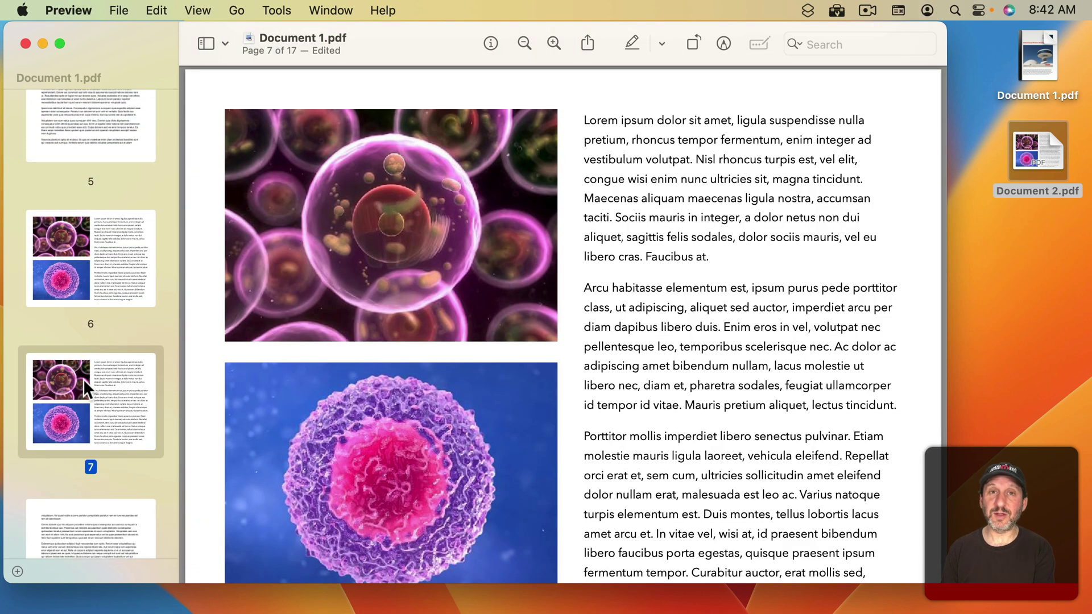
pyautogui.press('BackSpace')
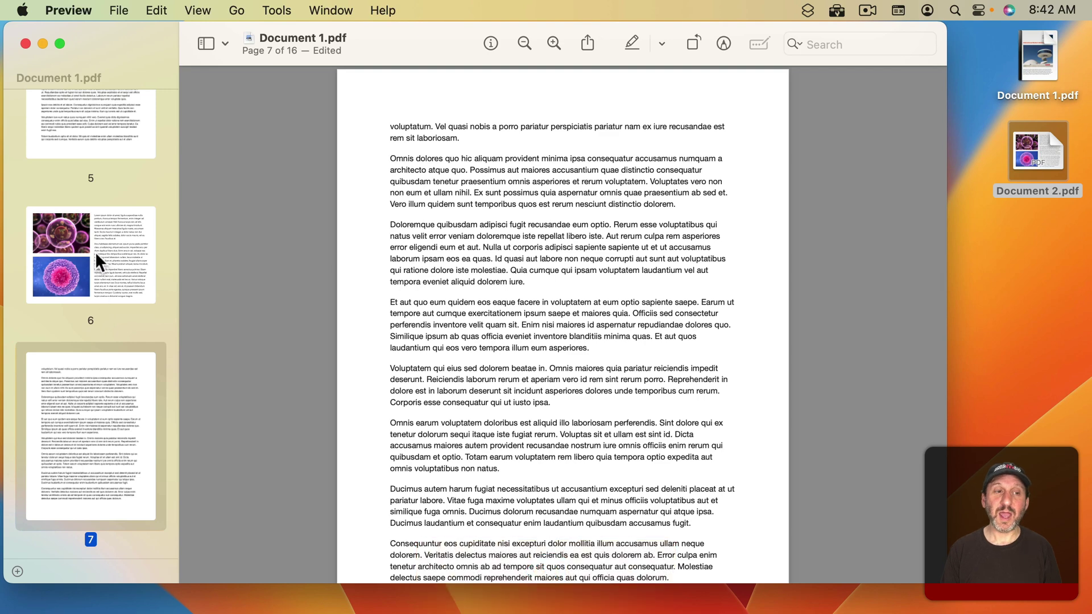
pyautogui.click(98, 252)
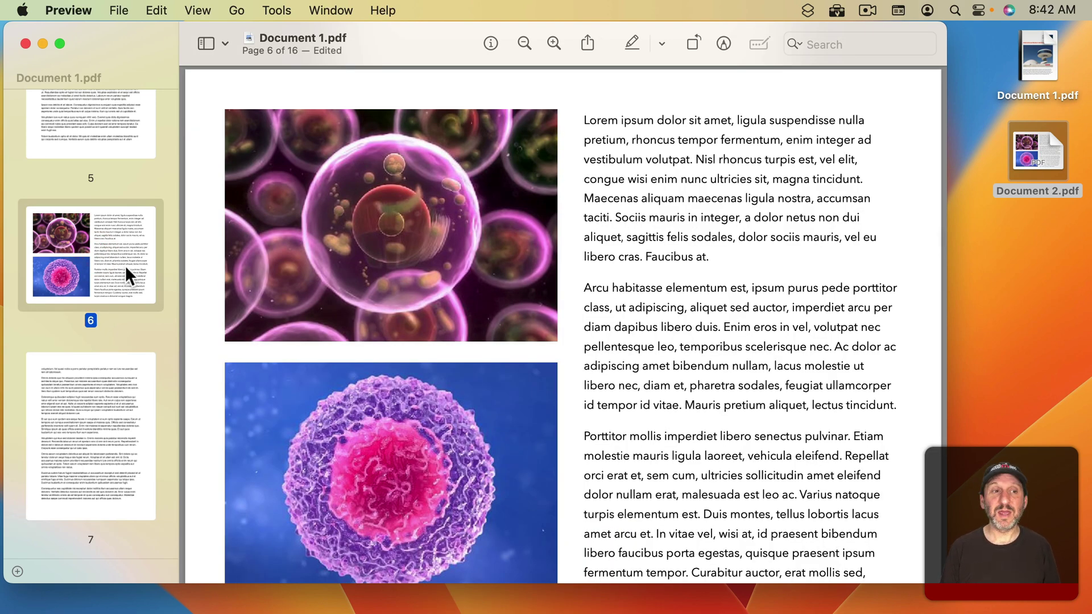
pyautogui.scroll(10, 117, 235)
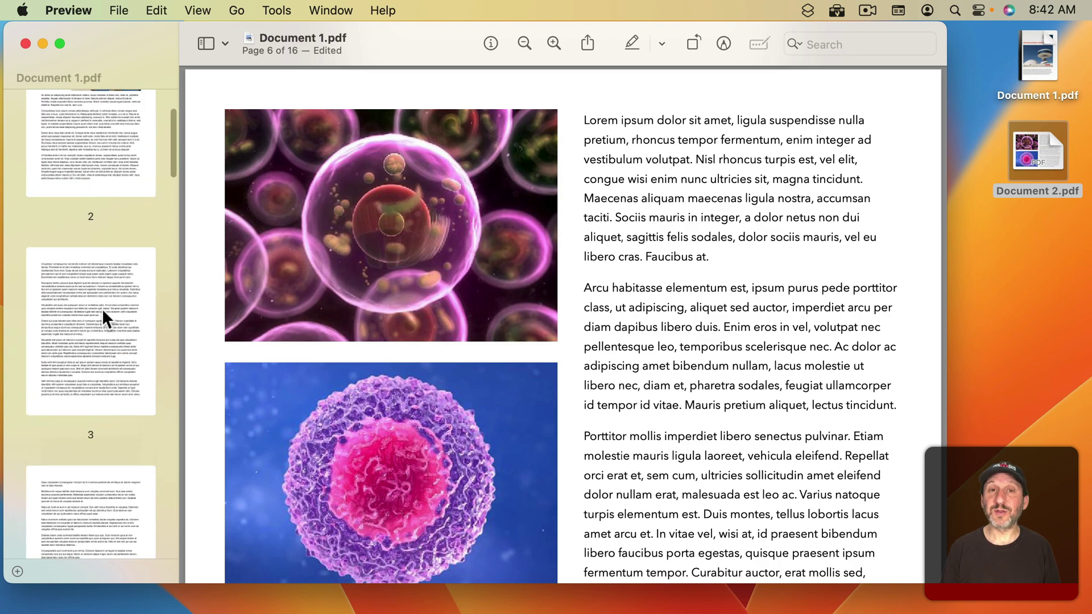
pyautogui.scroll(-5, 102, 388)
pyautogui.scroll(-5, 102, 388)
pyautogui.scroll(-1, 101, 387)
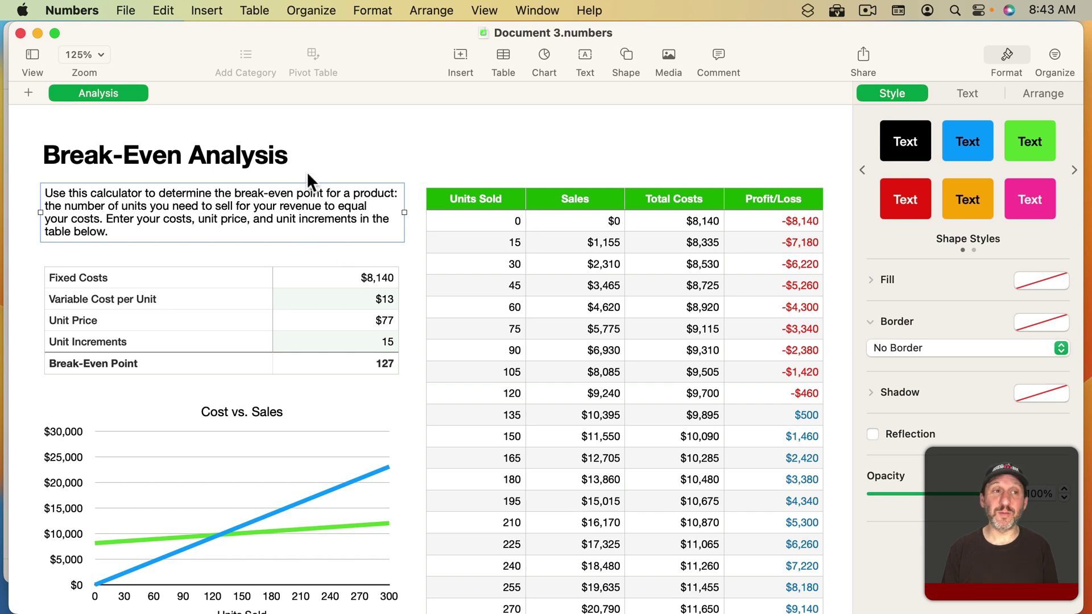
# Check the print layout of the Break-Even Analysis sheet via File > Print setup.
pyautogui.click(134, 12)
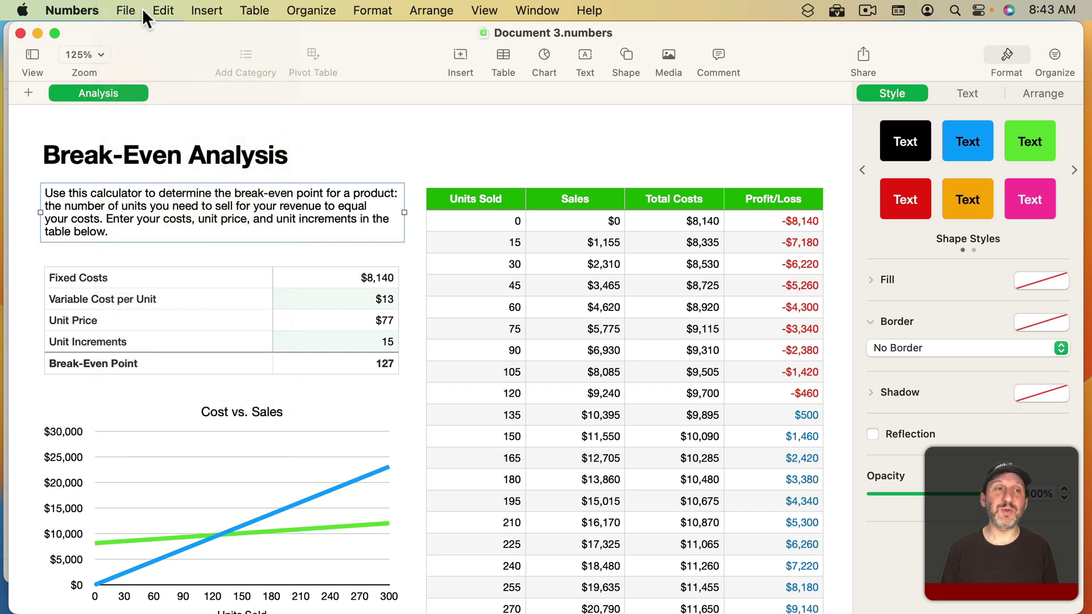
pyautogui.click(124, 11)
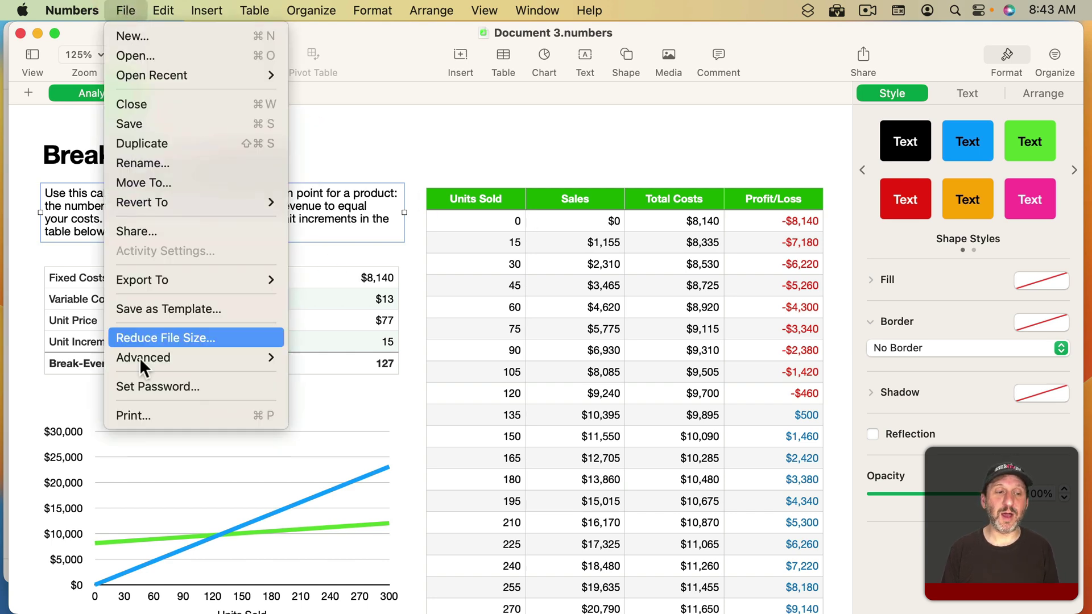
pyautogui.click(146, 418)
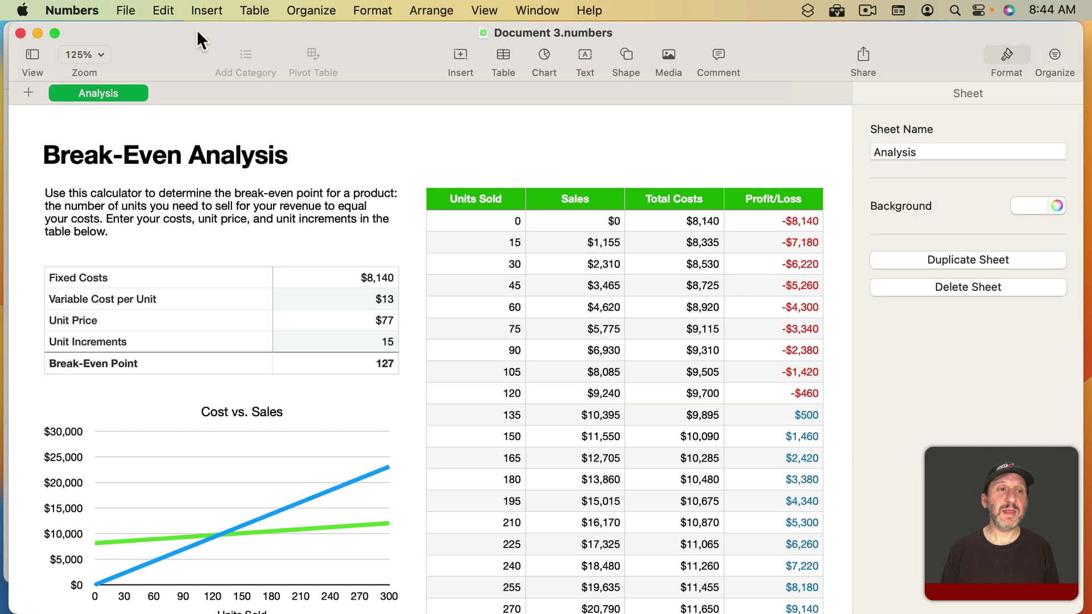
# Export the sheet as Document 3.pdf to the Desktop via Export To > PDF.
pyautogui.click(125, 11)
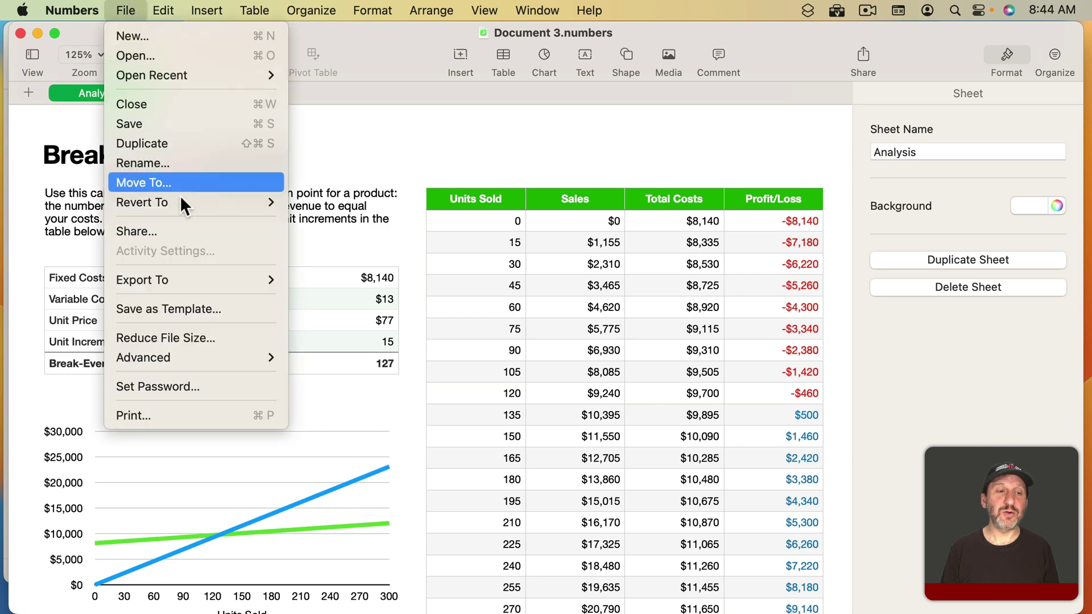
pyautogui.moveTo(141, 279)
pyautogui.click(294, 281)
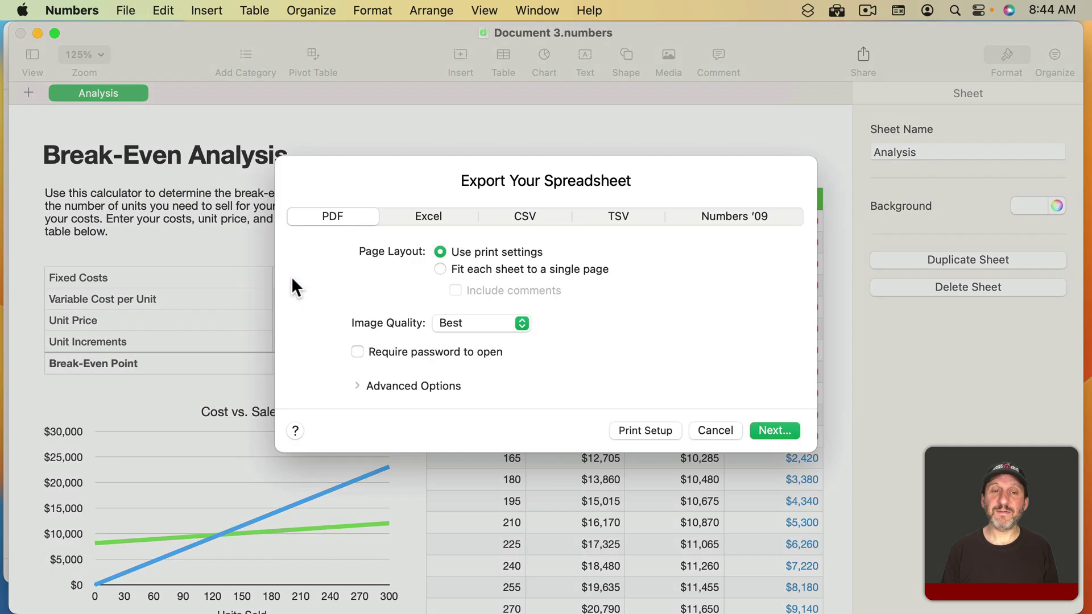
pyautogui.click(774, 444)
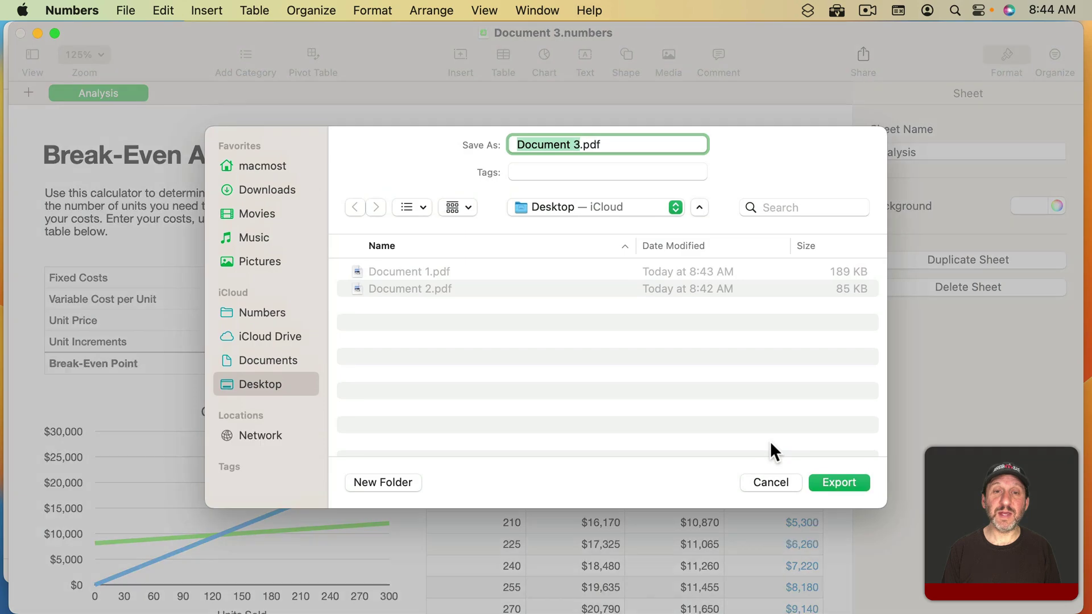
pyautogui.click(838, 484)
# Hide Numbers, then open Document 3.pdf in Preview to verify it and close it.
pyautogui.press('super+h')
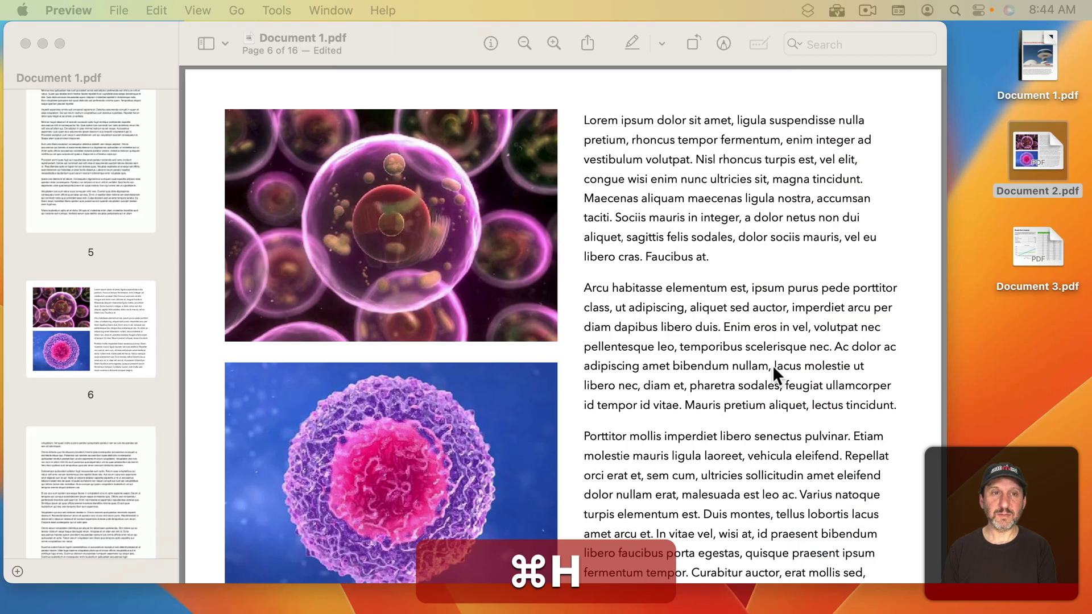
pyautogui.click(772, 365)
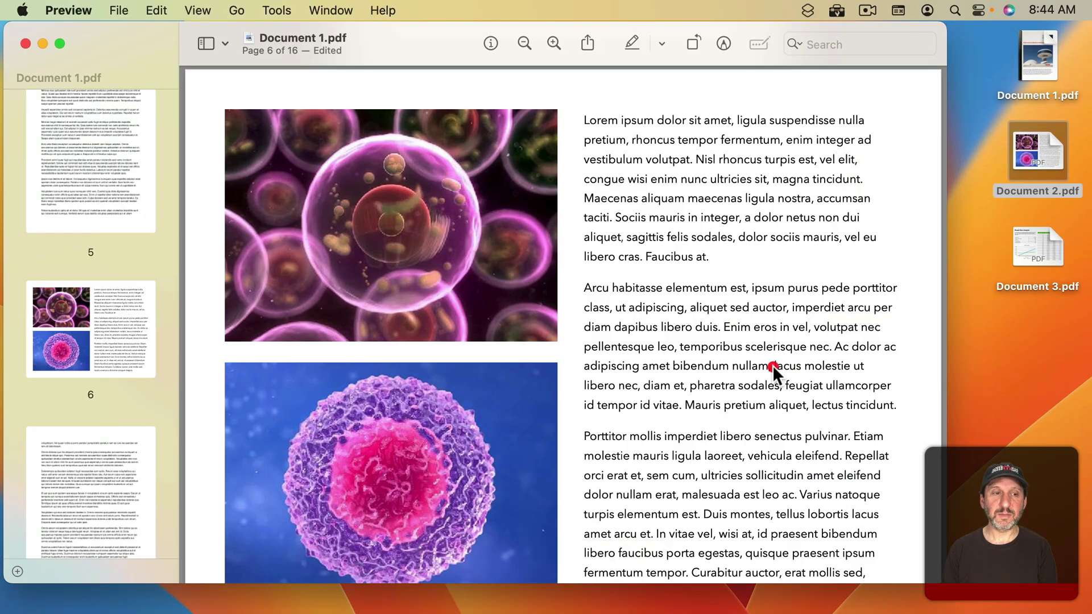
pyautogui.doubleClick(1039, 241)
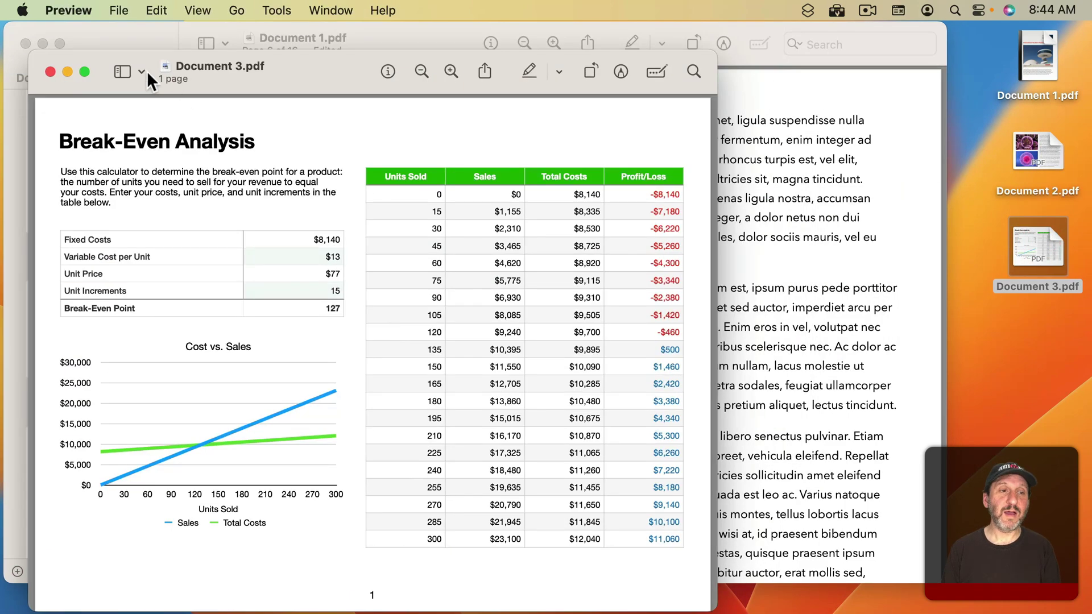
pyautogui.click(143, 72)
pyautogui.click(145, 117)
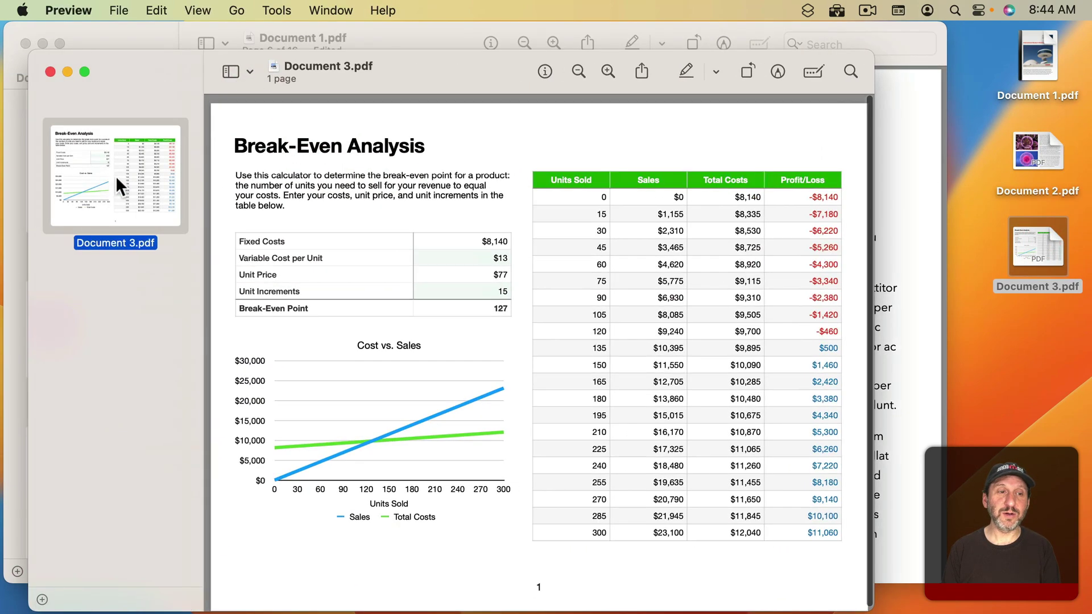
pyautogui.click(50, 71)
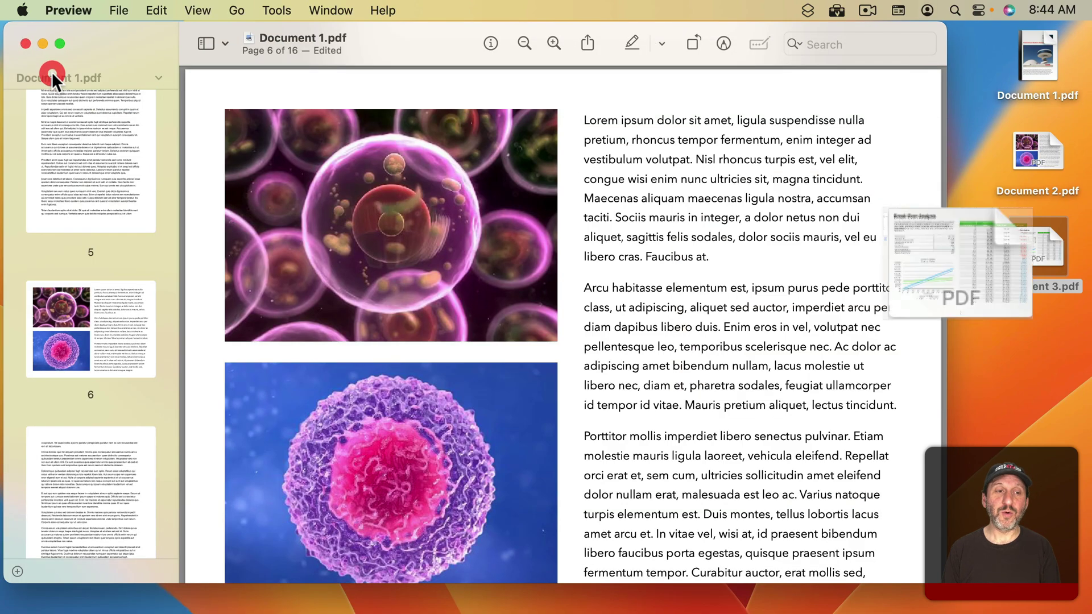
# Drag Document 3.pdf into Document 1's thumbnails as page 7, making 17 pages.
pyautogui.moveTo(1038, 256)
pyautogui.mouseDown()
pyautogui.moveTo(106, 404)
pyautogui.moveTo(88, 432)
pyautogui.mouseUp()
pyautogui.scroll(-1, 93, 379)
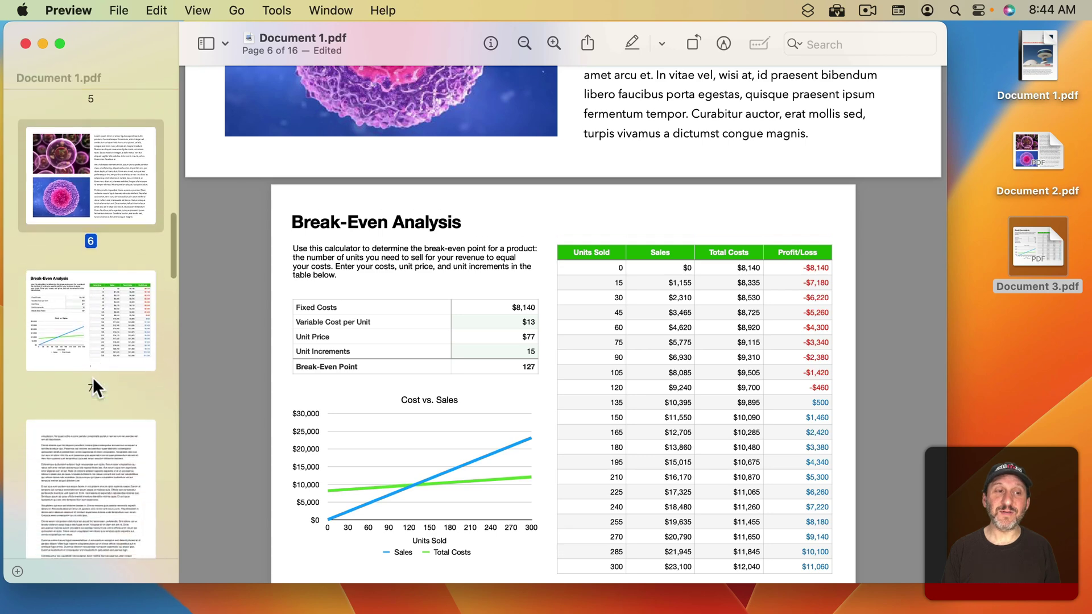
pyautogui.click(88, 309)
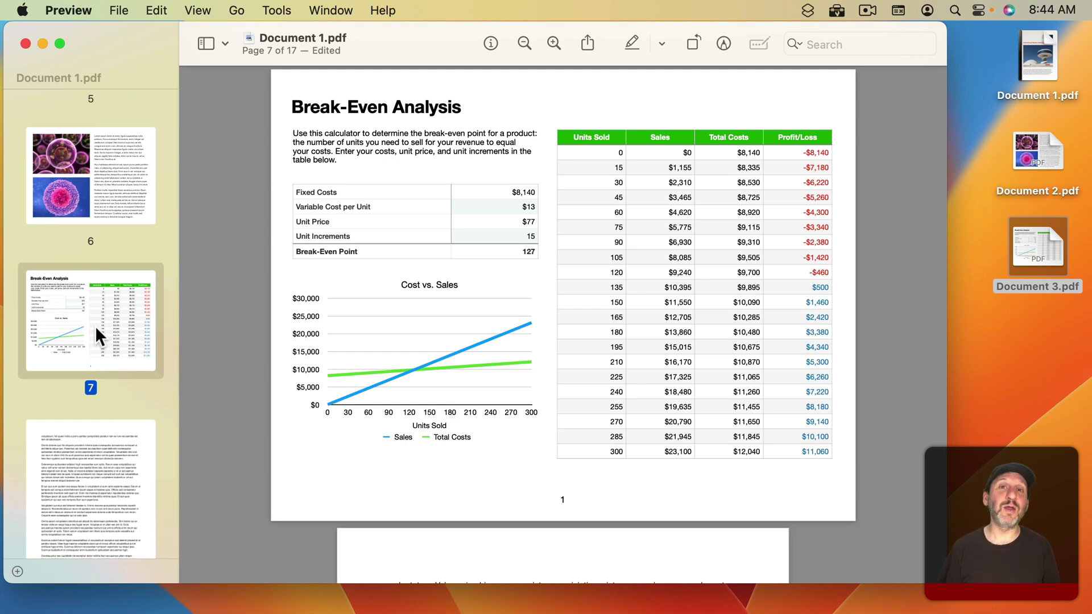
pyautogui.keyDown('super'); pyautogui.click(95, 329); pyautogui.keyUp('super')
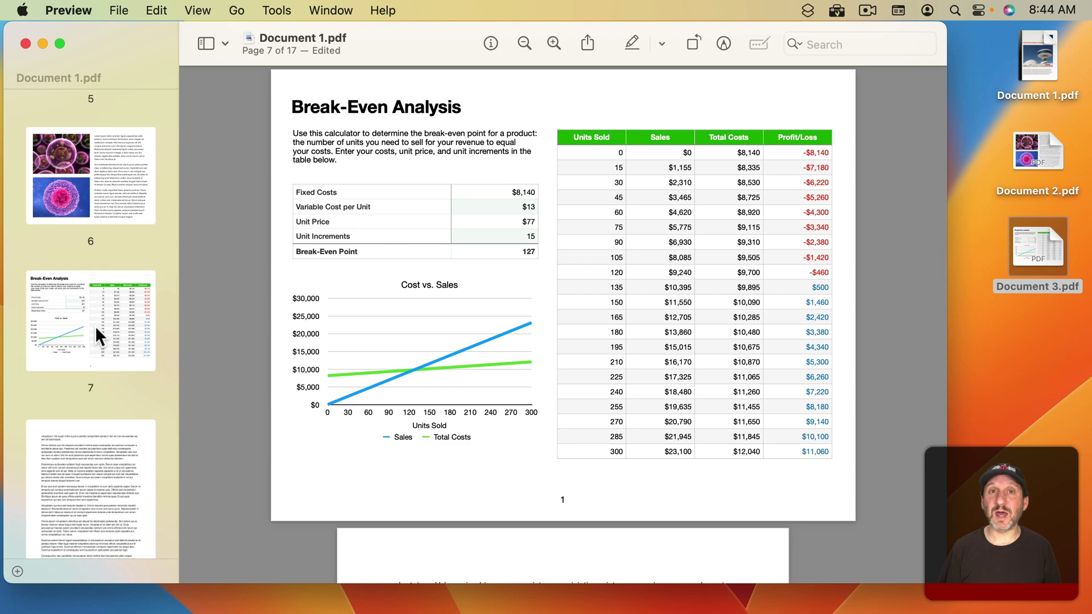